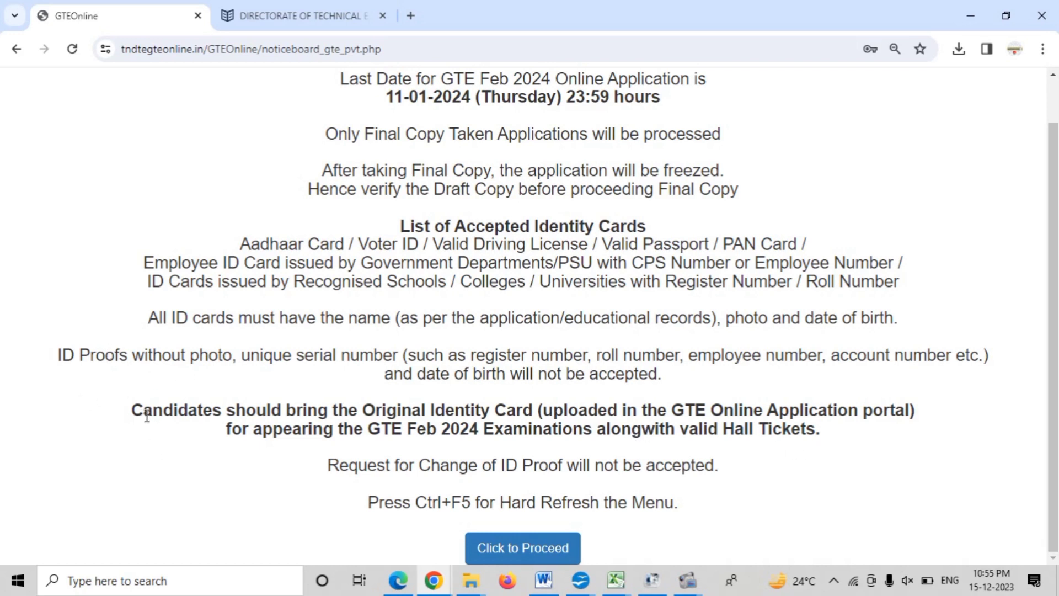
Review the notices on bringing and changing the ID proof, proceed past the notice board, and open the GTE Create/Edit Application form.
drag(135, 412, 844, 437)
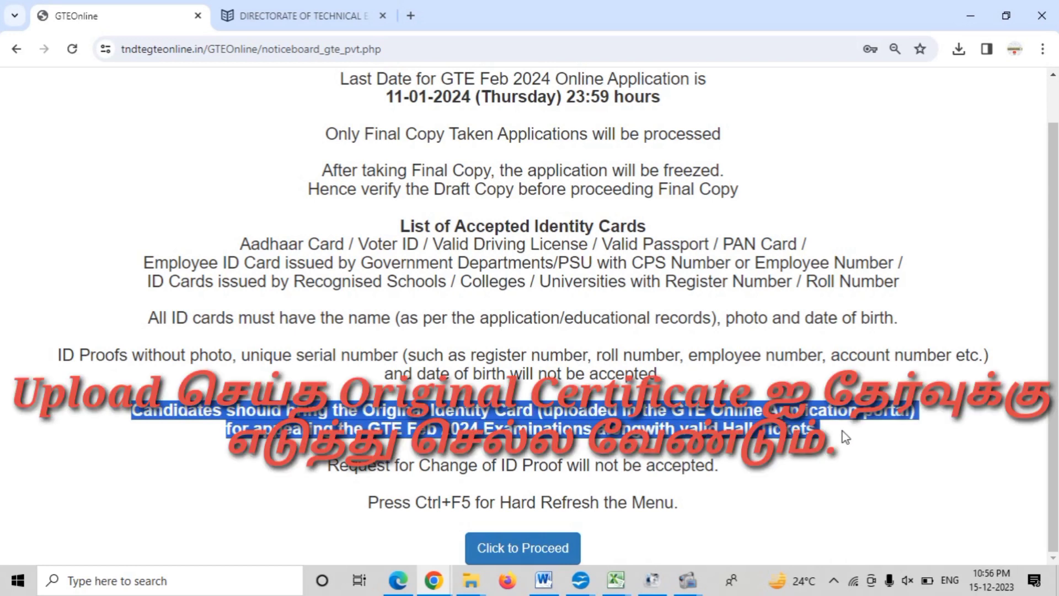
drag(359, 469, 736, 489)
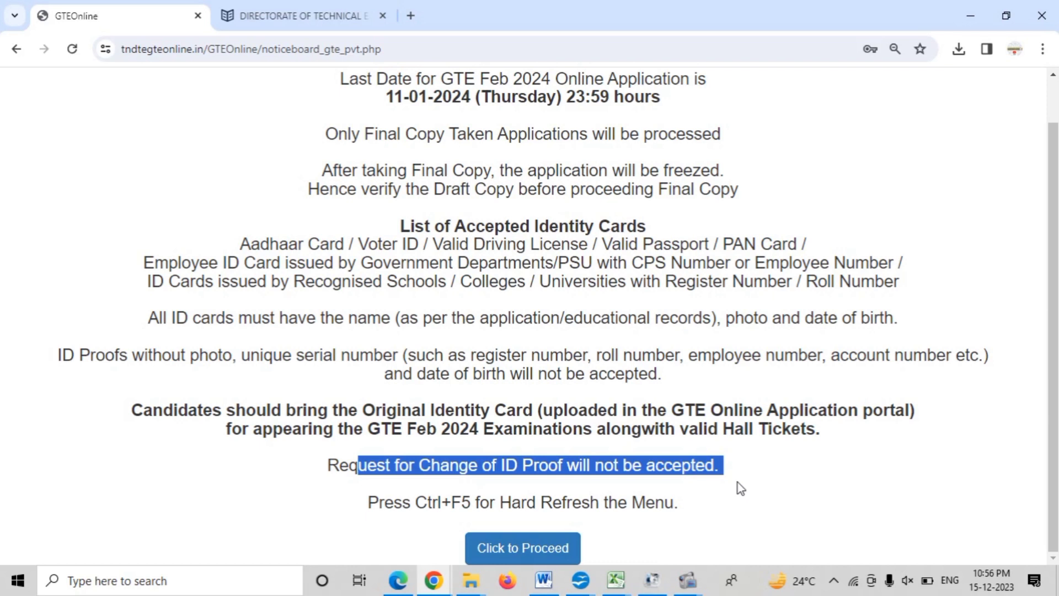
click(533, 556)
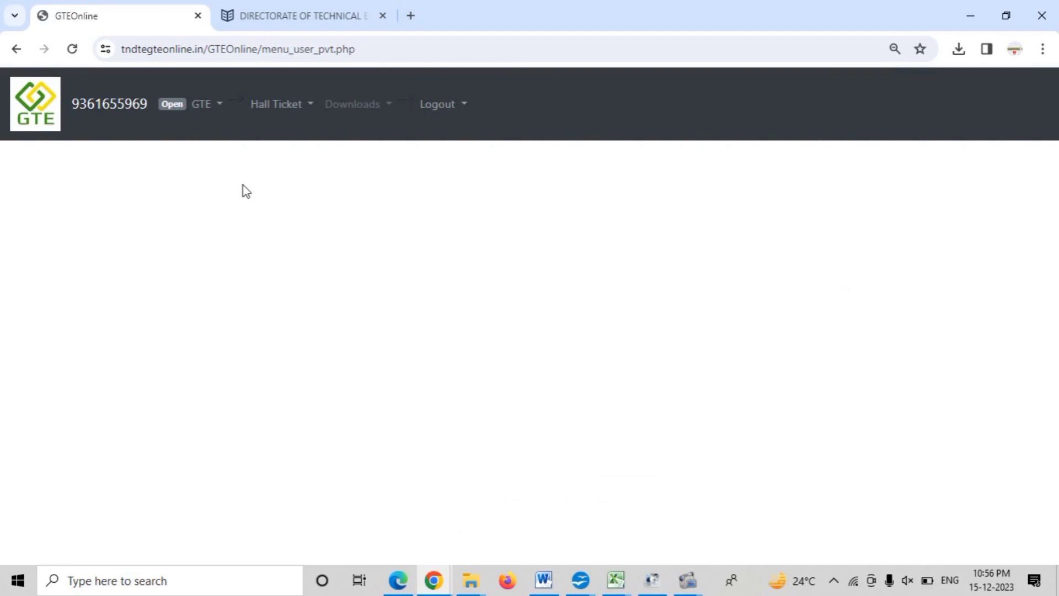
click(209, 115)
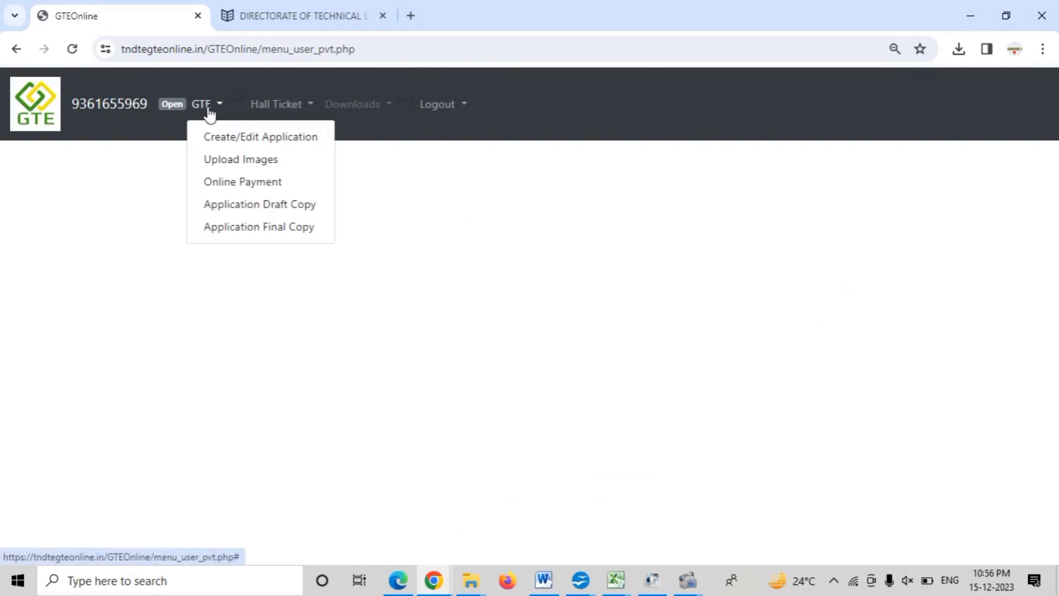
click(262, 144)
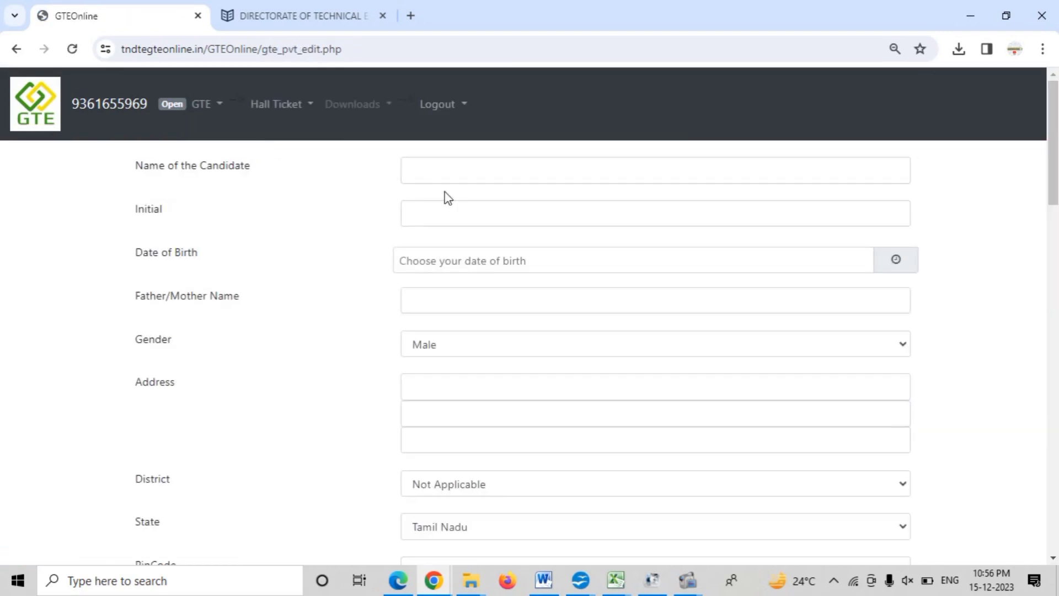
Examine the candidate name, initial, father/mother name, gender and address fields of the application form.
click(432, 170)
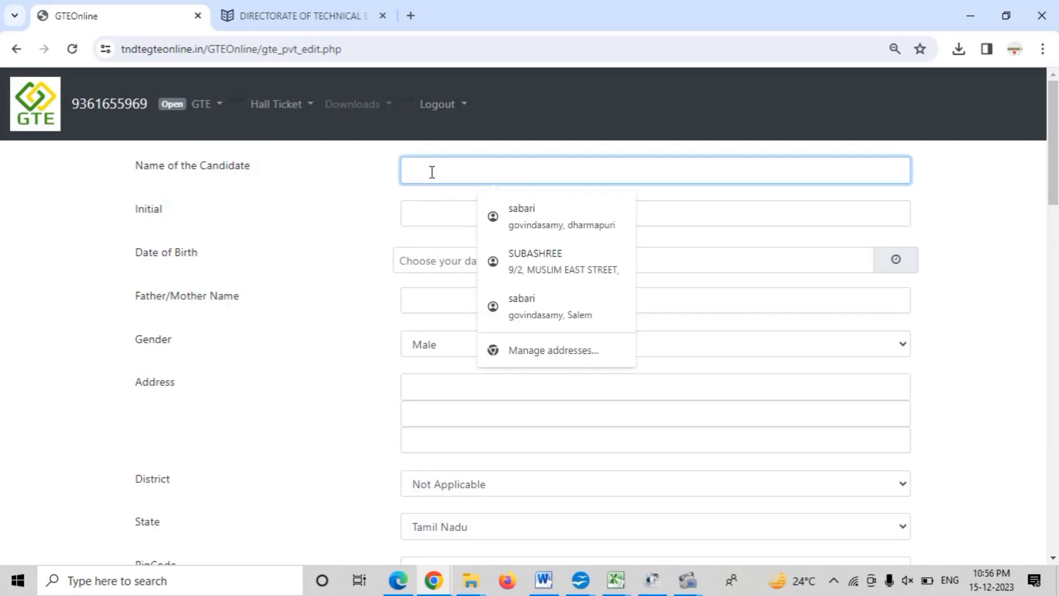
click(431, 216)
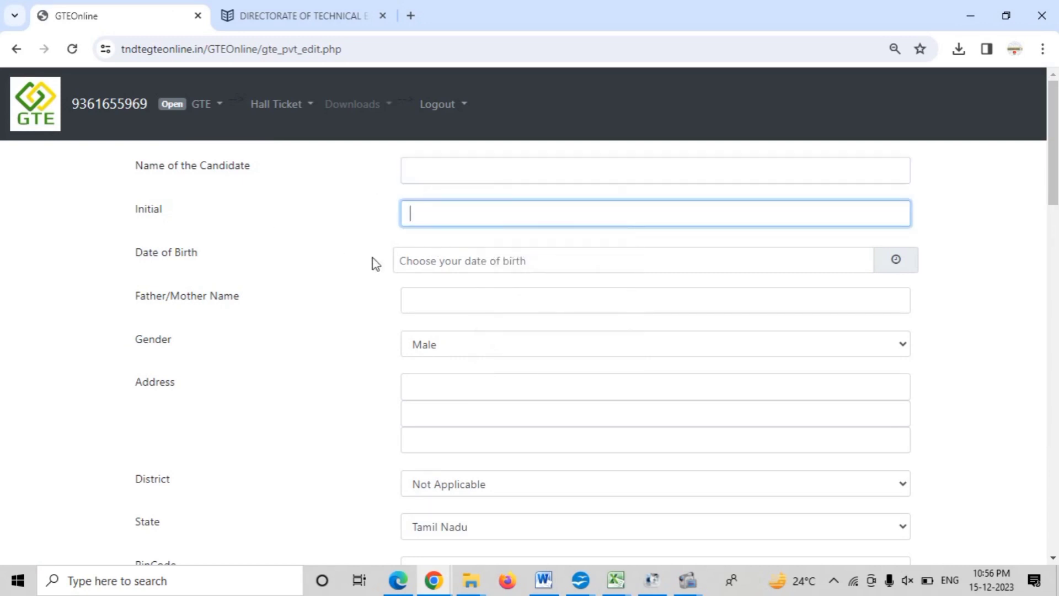
click(428, 306)
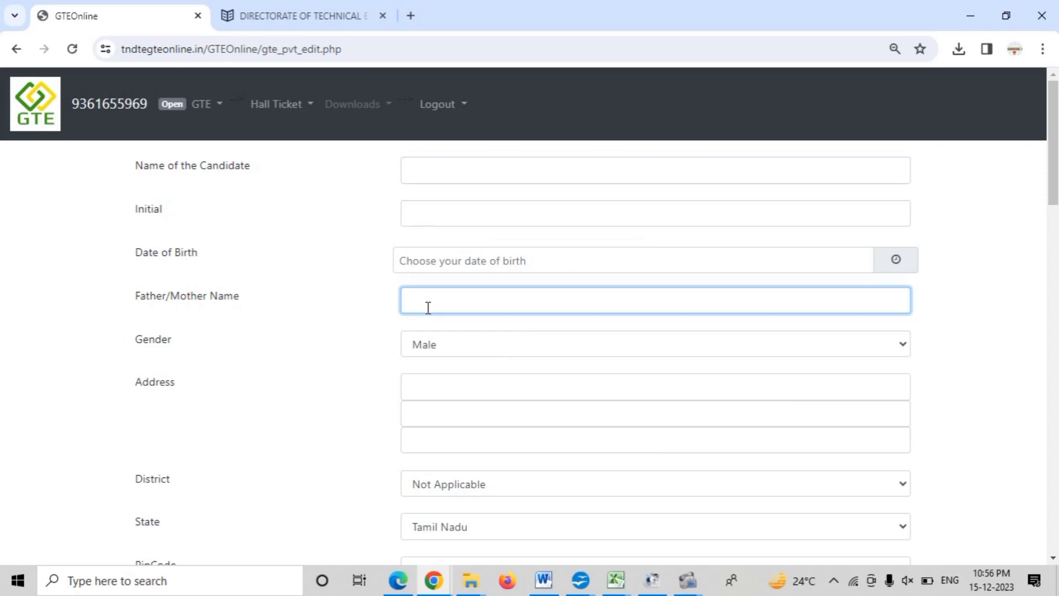
scroll(428, 306, down, 2)
click(449, 275)
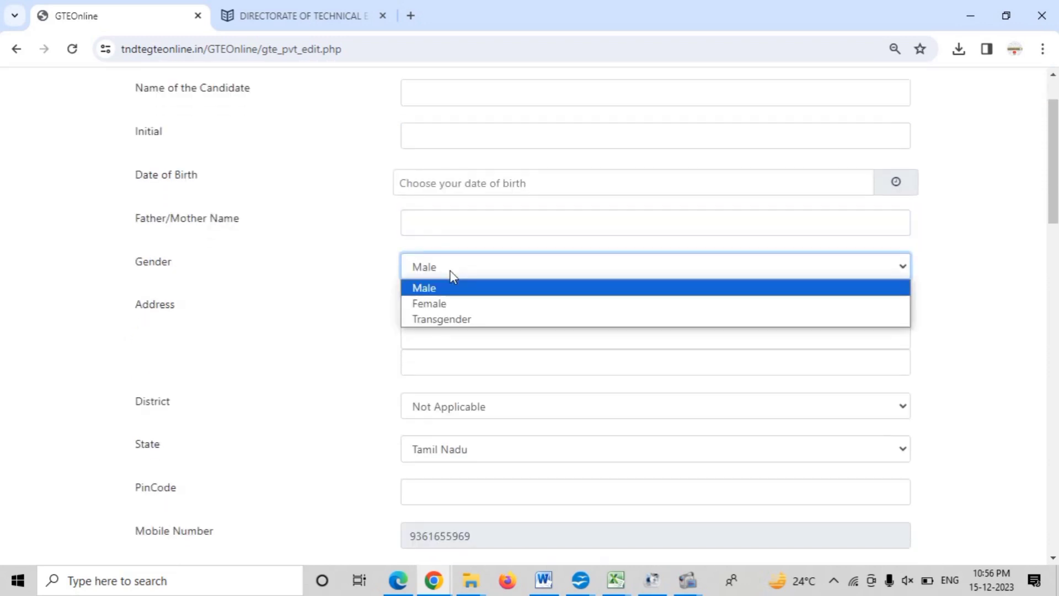
click(449, 290)
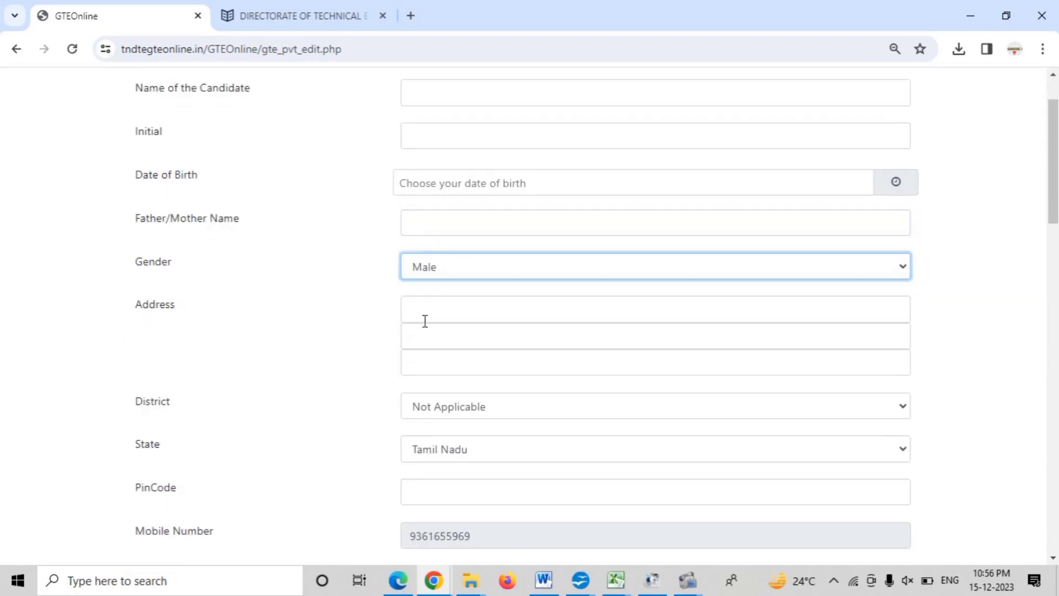
click(439, 310)
click(439, 333)
click(435, 310)
click(433, 336)
click(433, 314)
click(433, 339)
click(435, 312)
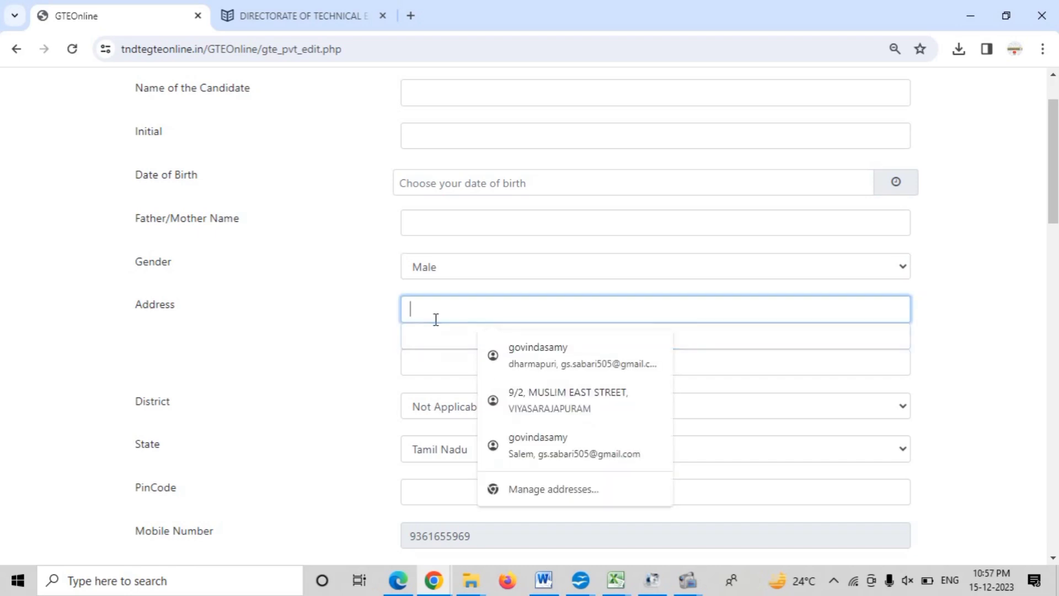
Examine the state, PinCode, second mobile number and e-mail ID fields of the application form.
scroll(397, 381, down, 3)
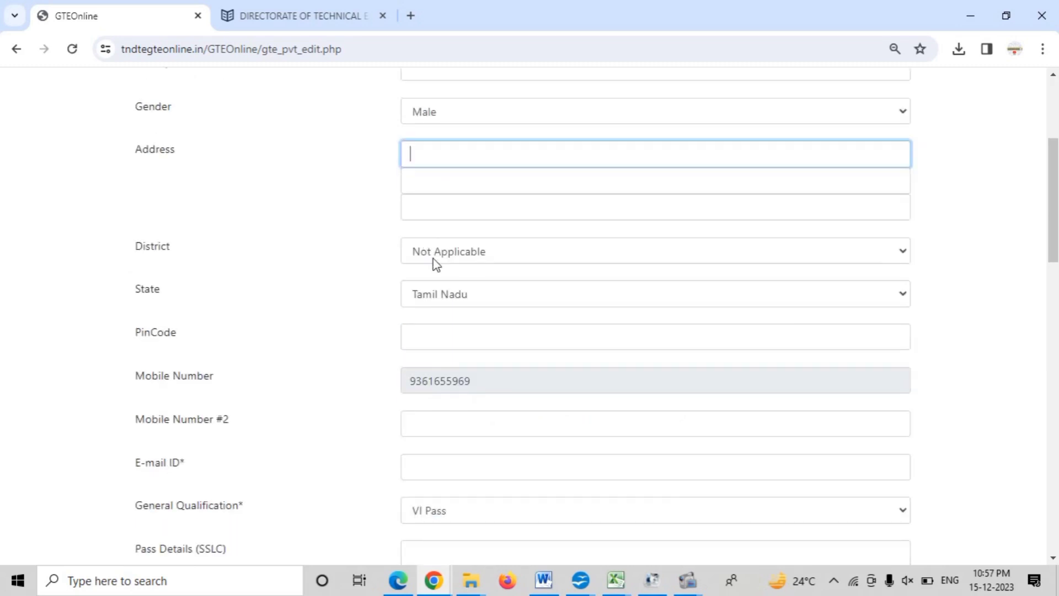
click(445, 305)
click(444, 304)
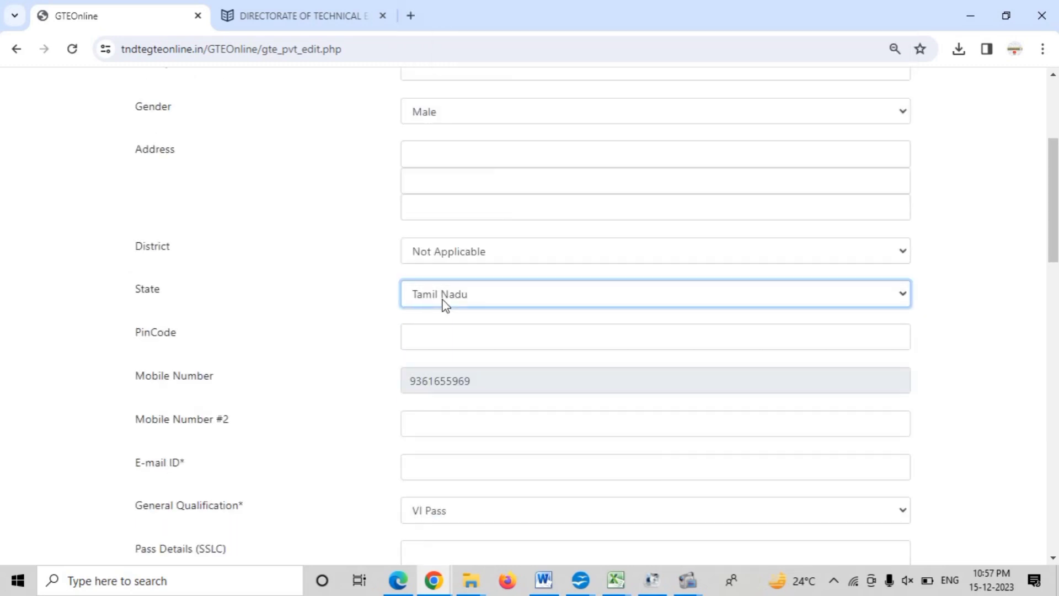
click(452, 331)
scroll(450, 334, down, 3)
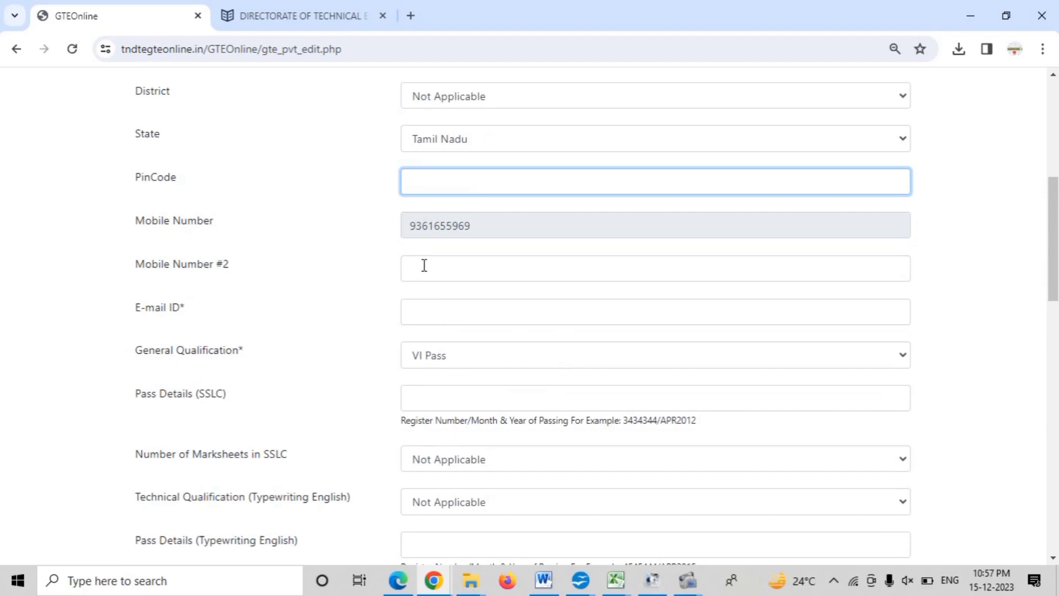
click(424, 266)
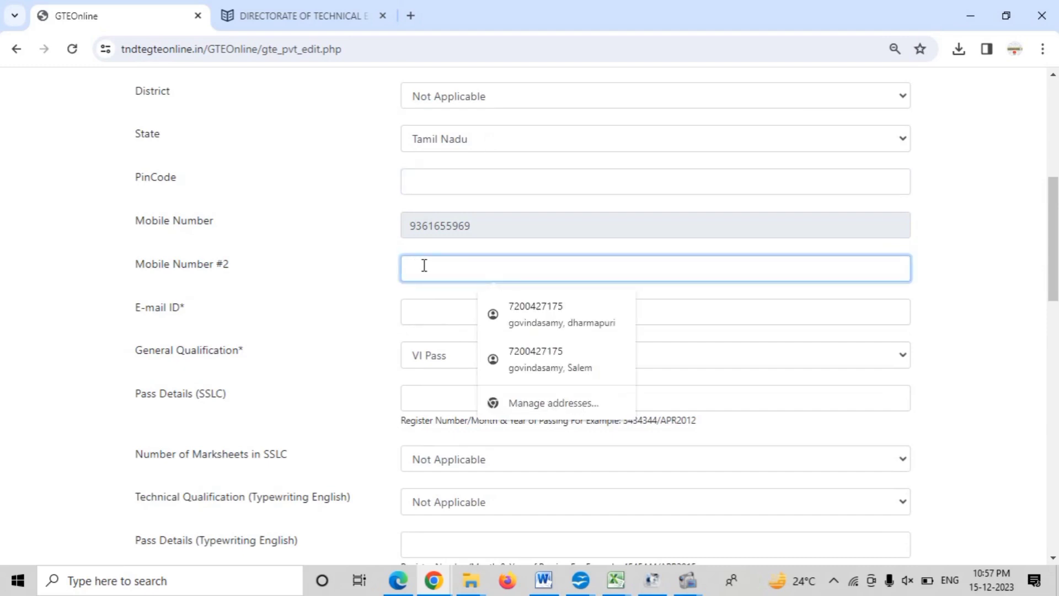
key(Tab)
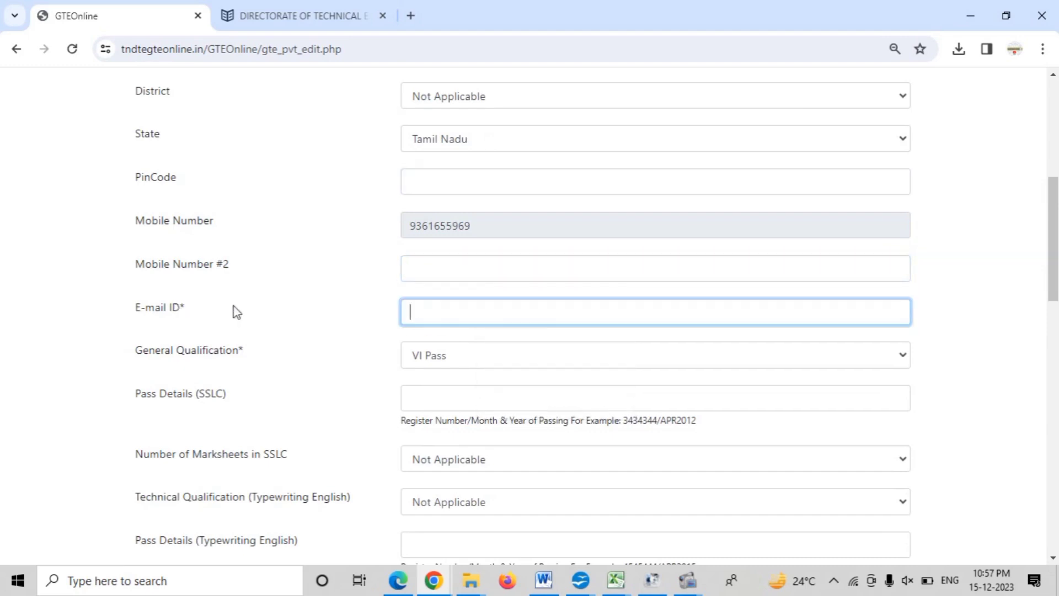
click(454, 315)
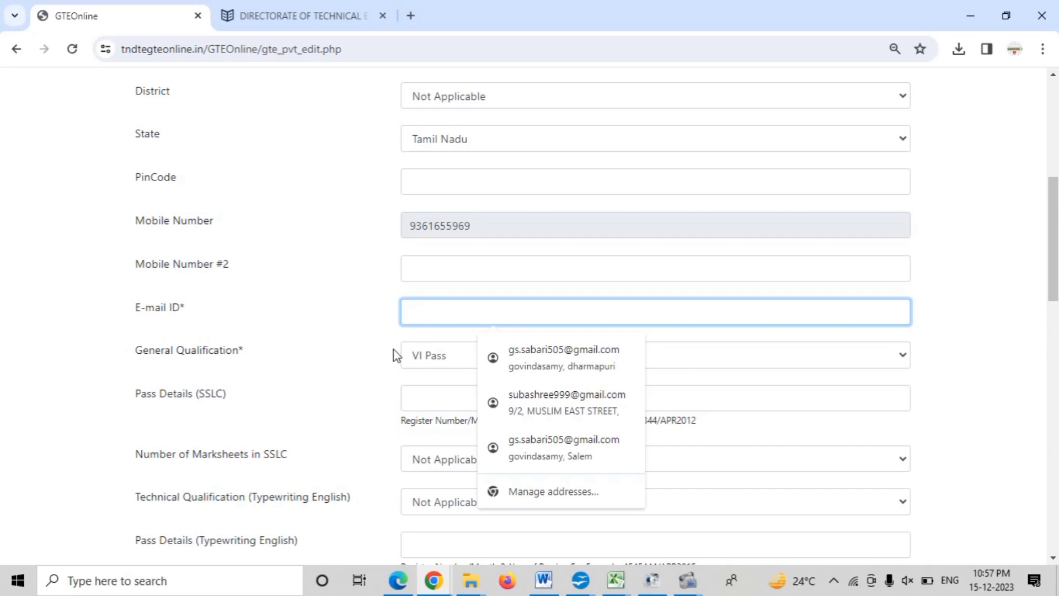
scroll(383, 353, down, 1)
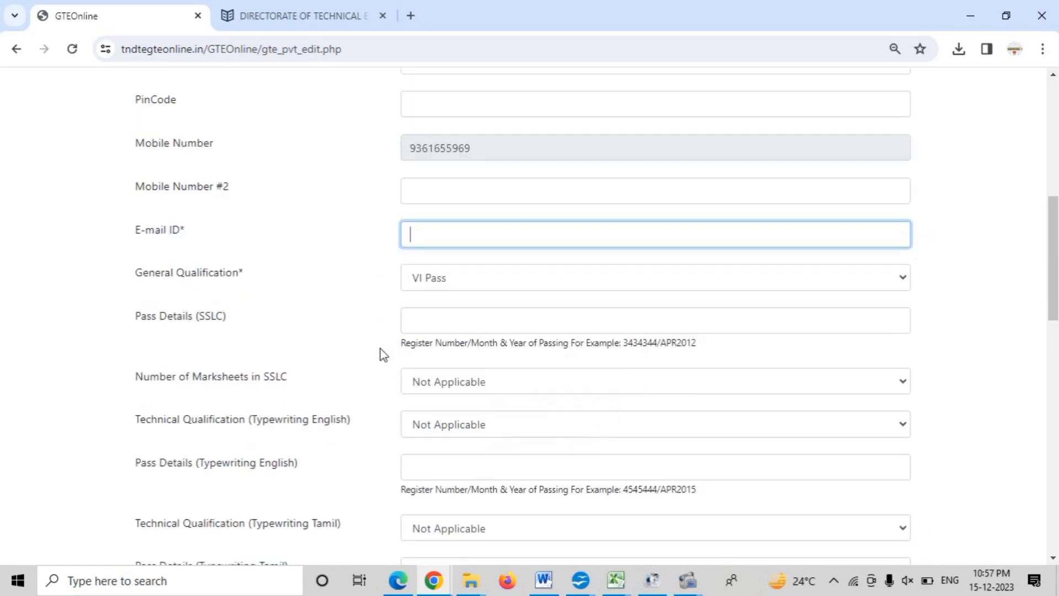
Set the General Qualification to SSLC Pass and check the register number/month and year example under the SSLC pass details.
click(457, 280)
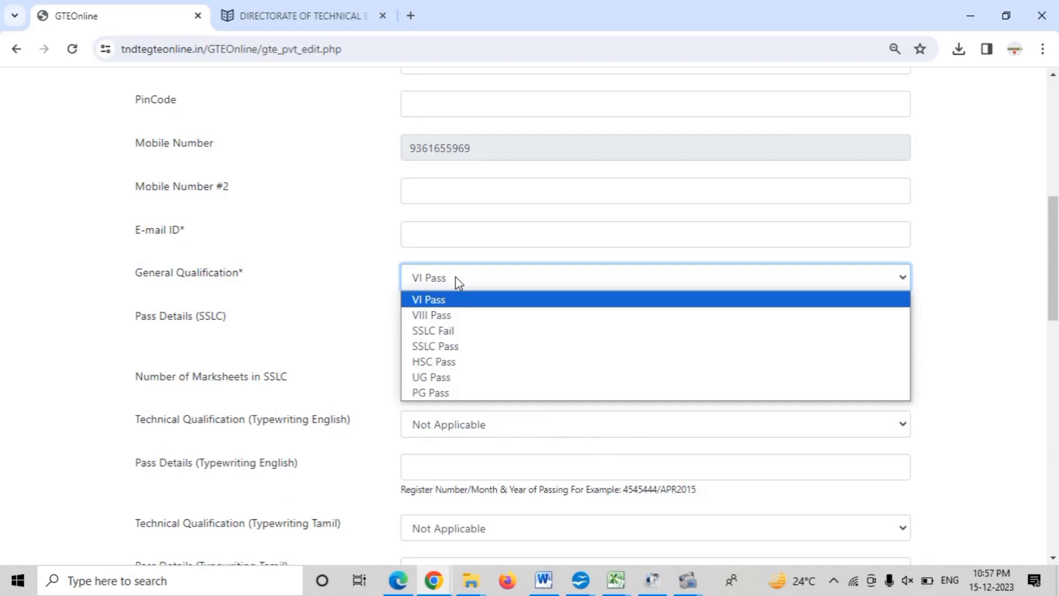
click(458, 347)
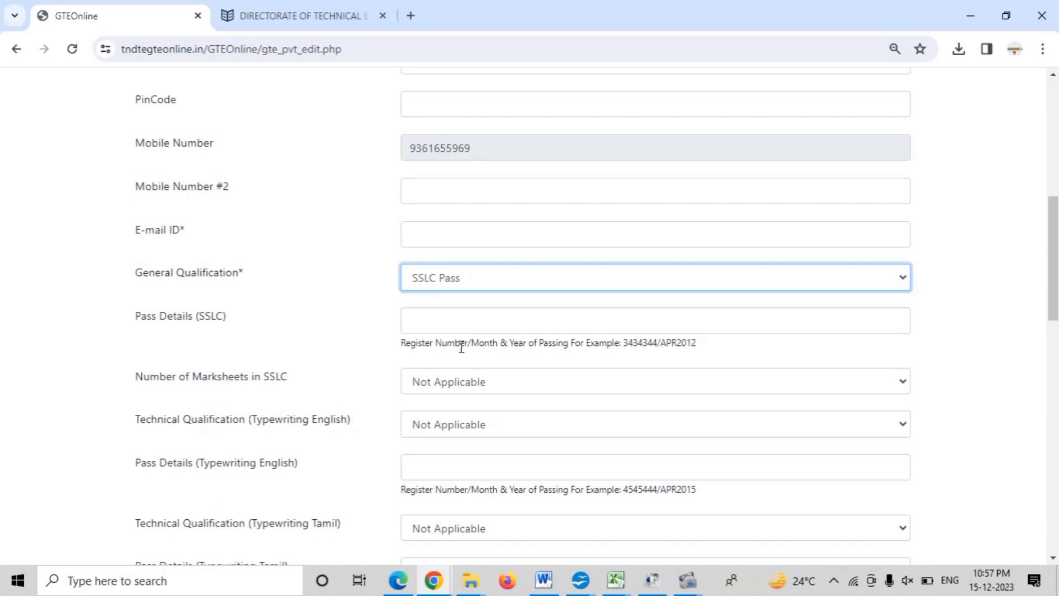
click(491, 326)
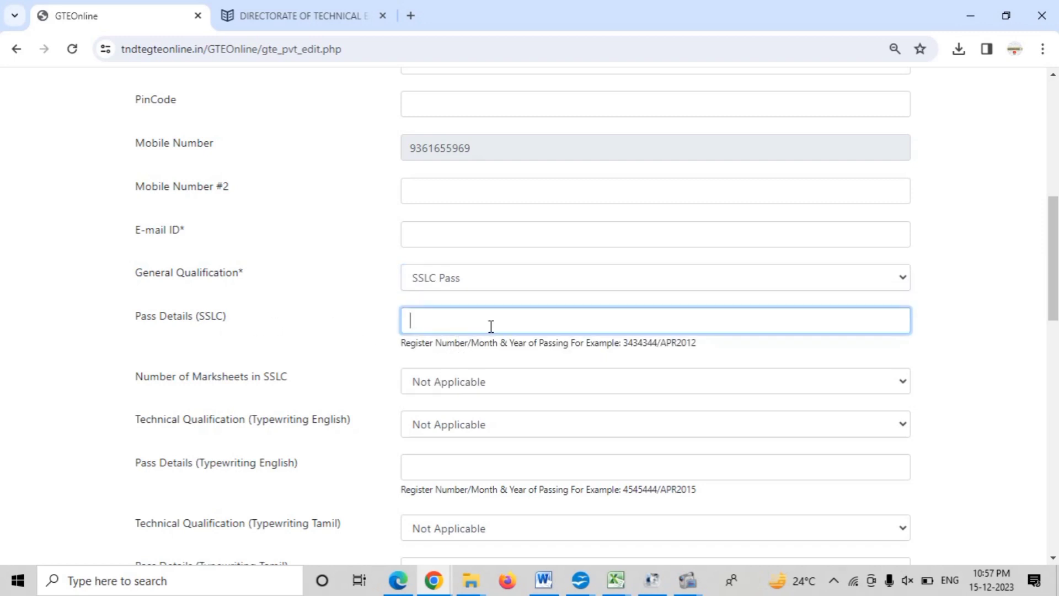
drag(664, 343, 699, 343)
drag(626, 344, 699, 344)
click(560, 326)
Set the Number of Marksheets in SSLC to 1 and check the Technical Qualification (Typewriting English) field.
click(470, 381)
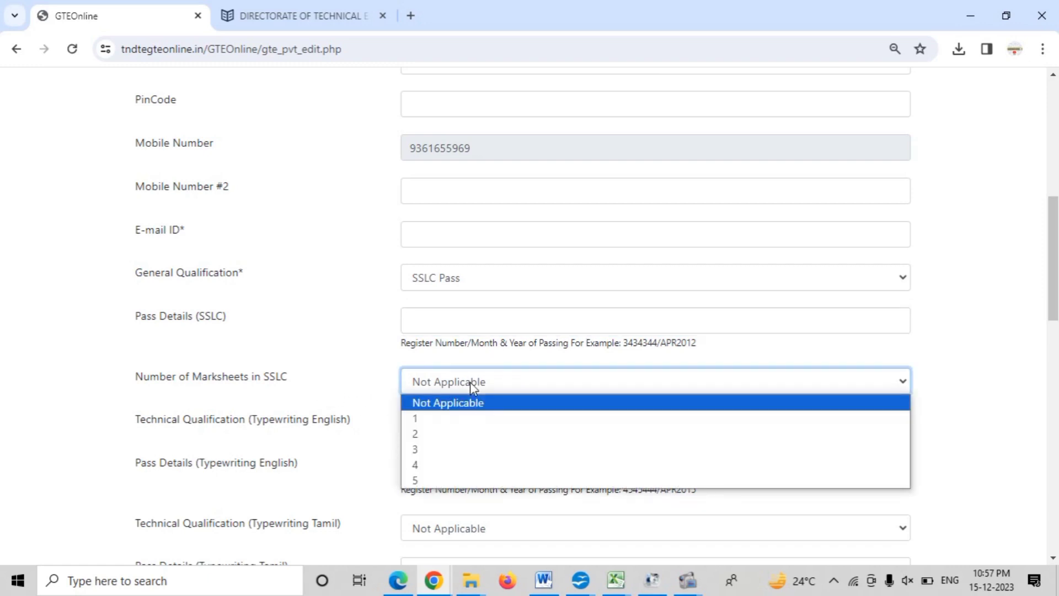
click(453, 417)
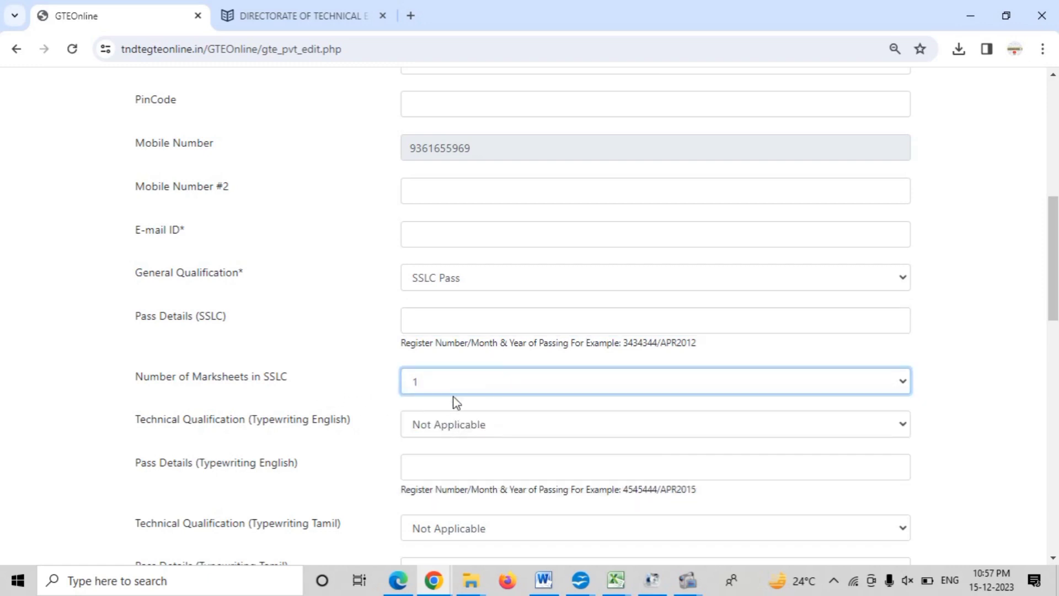
click(466, 381)
click(466, 382)
click(473, 432)
click(472, 432)
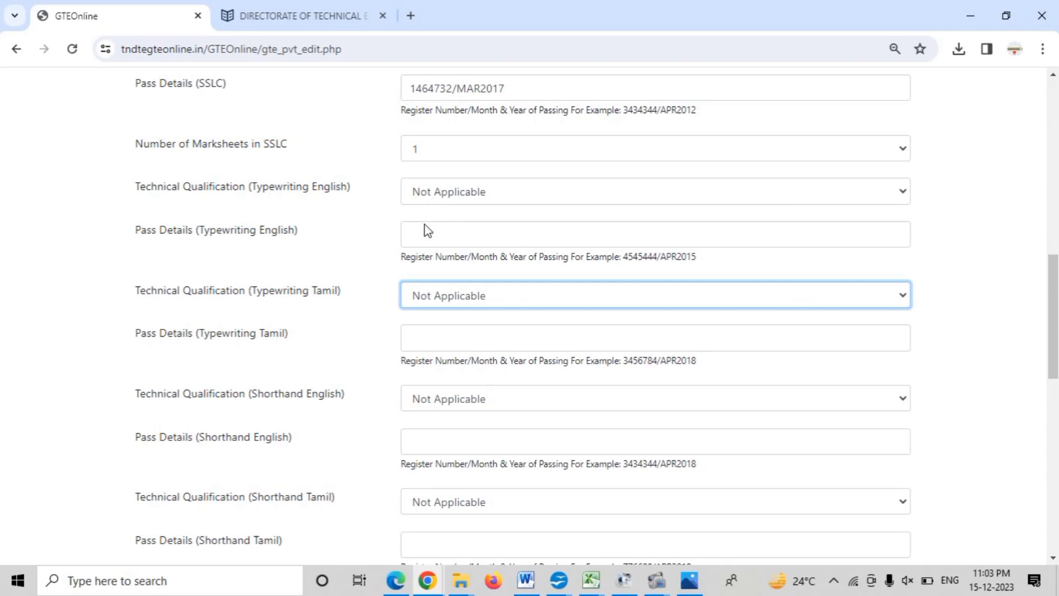
Look through the technical qualification, Registered subject, typewriting machine and Aadhaar fields down to the end of the form.
scroll(456, 292, down, 1)
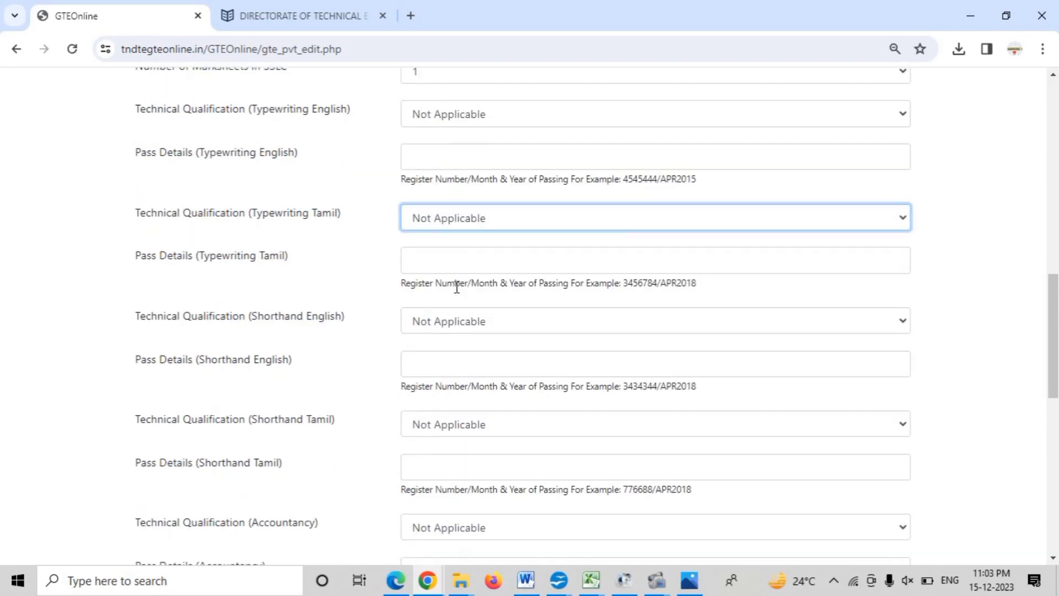
scroll(456, 287, down, 2)
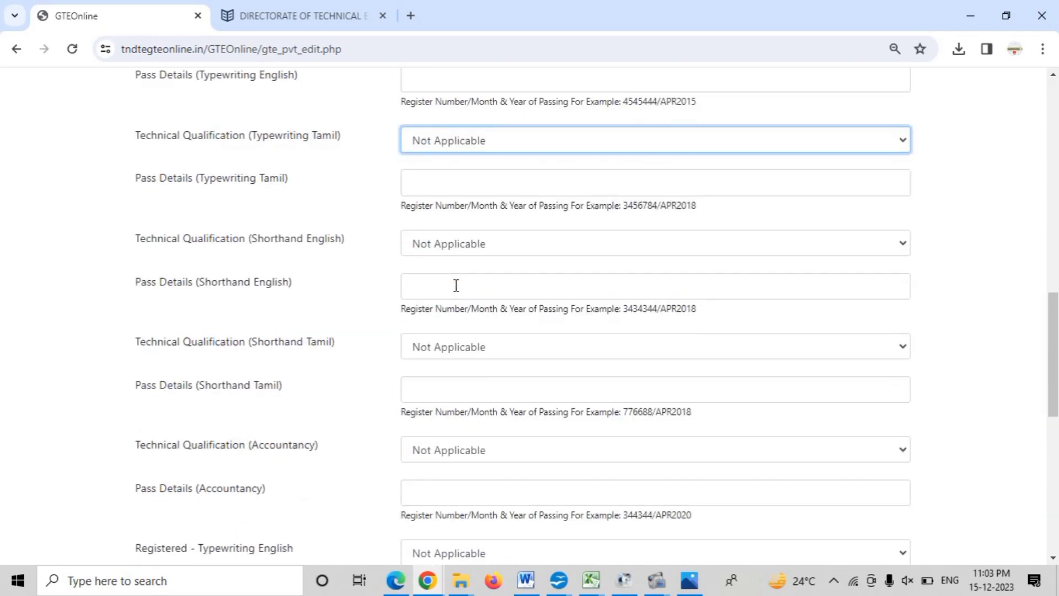
scroll(455, 284, down, 3)
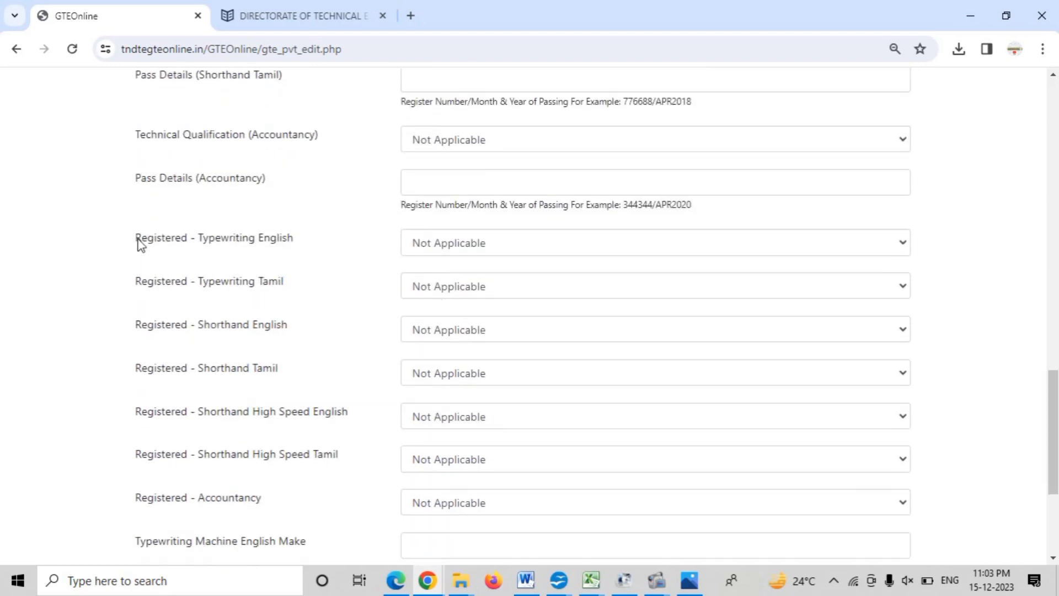
drag(141, 241, 170, 241)
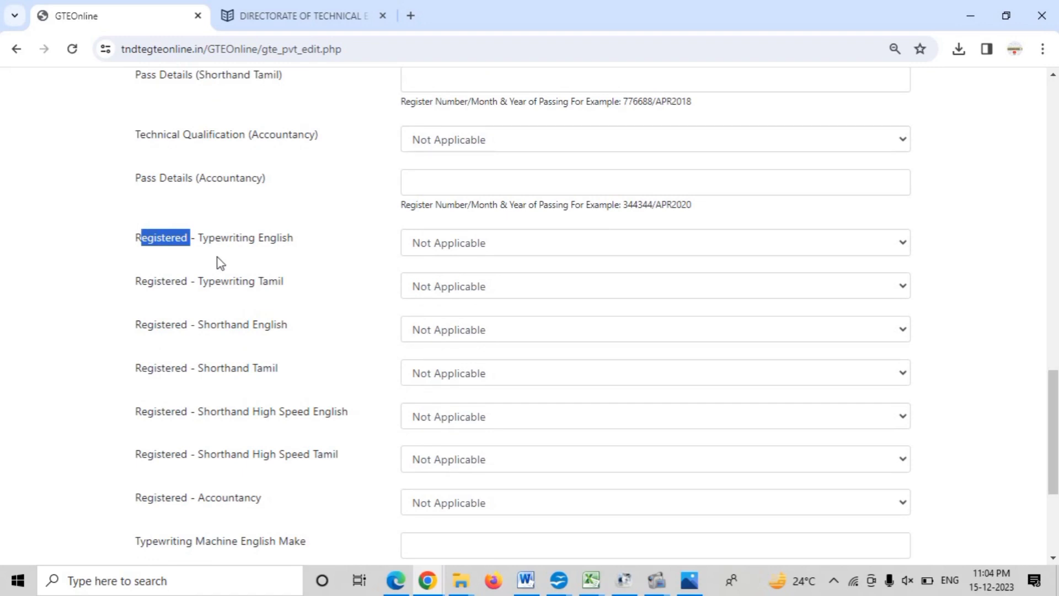
scroll(217, 257, down, 2)
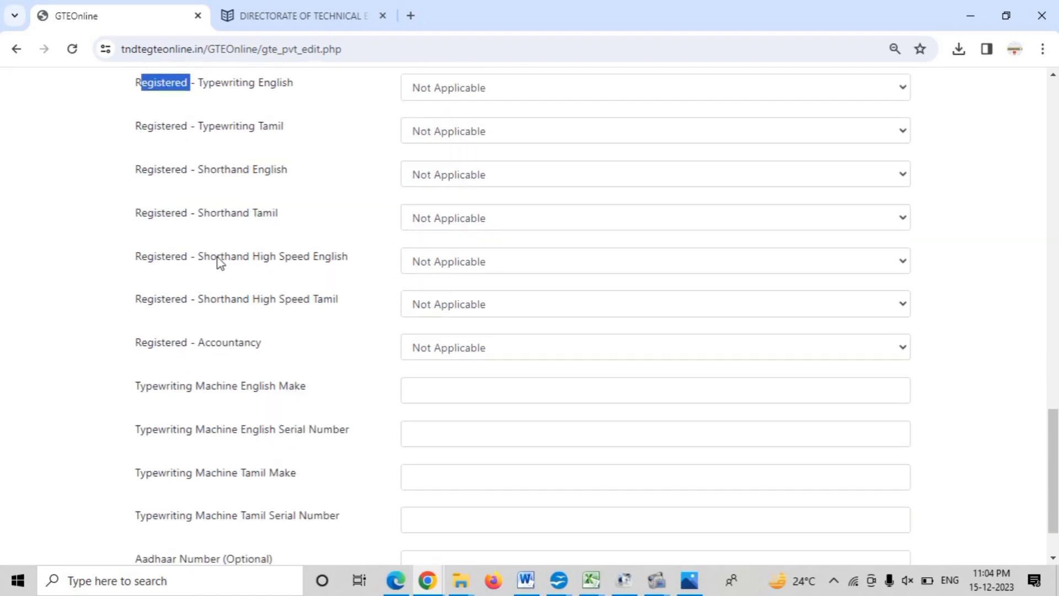
scroll(220, 262, down, 1)
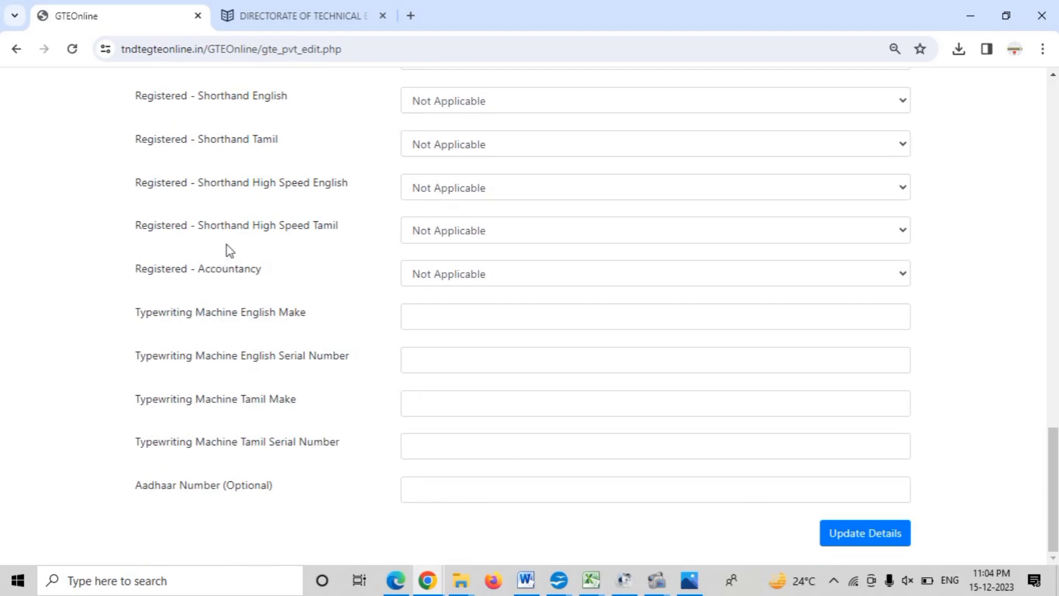
scroll(216, 182, up, 1)
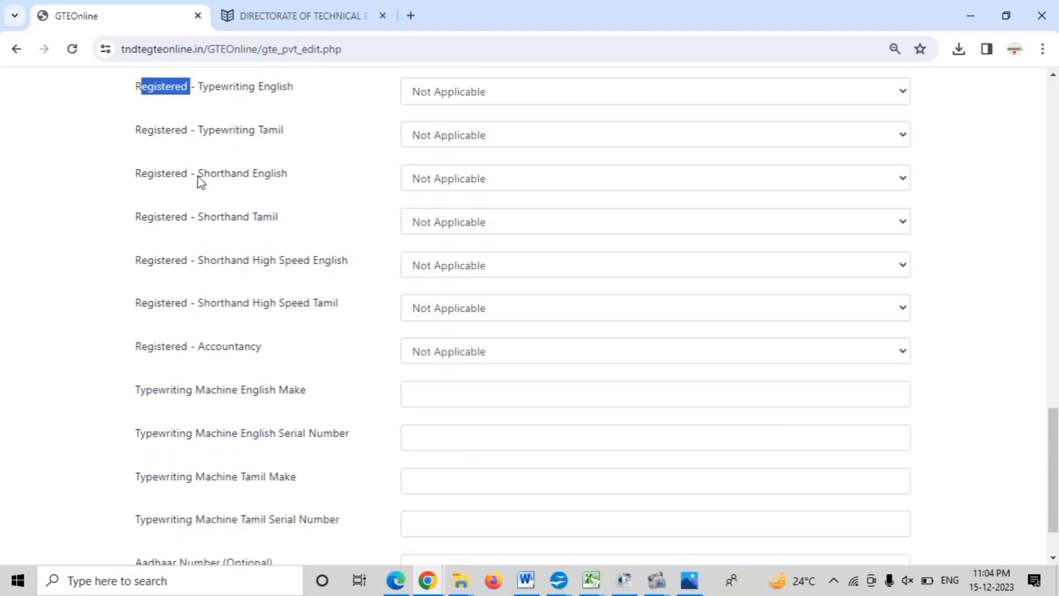
Set Registered - Shorthand Tamil to Shorthand Tamil Senior.
drag(163, 224, 221, 225)
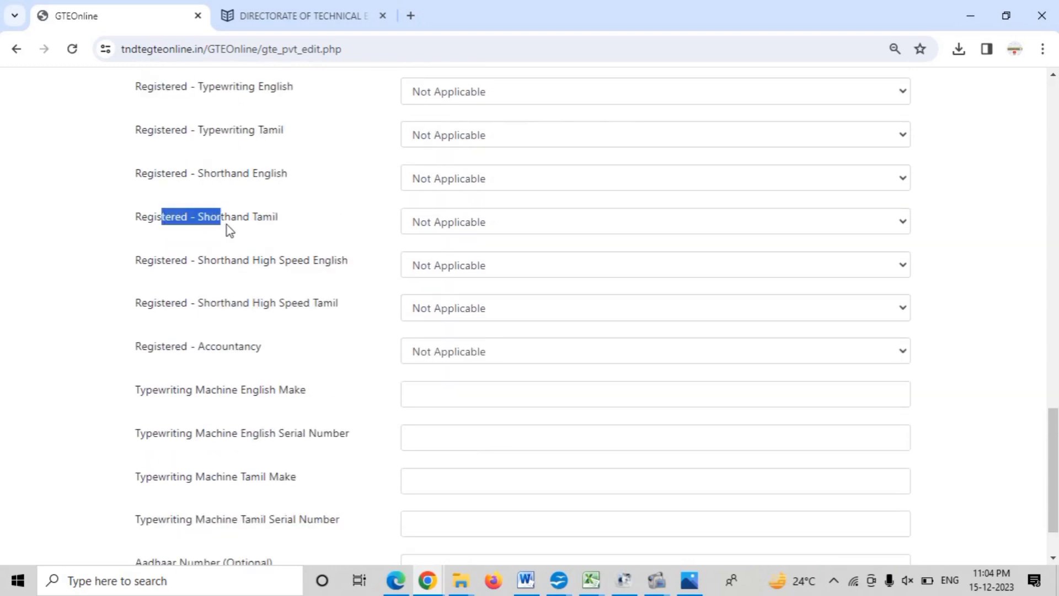
click(445, 225)
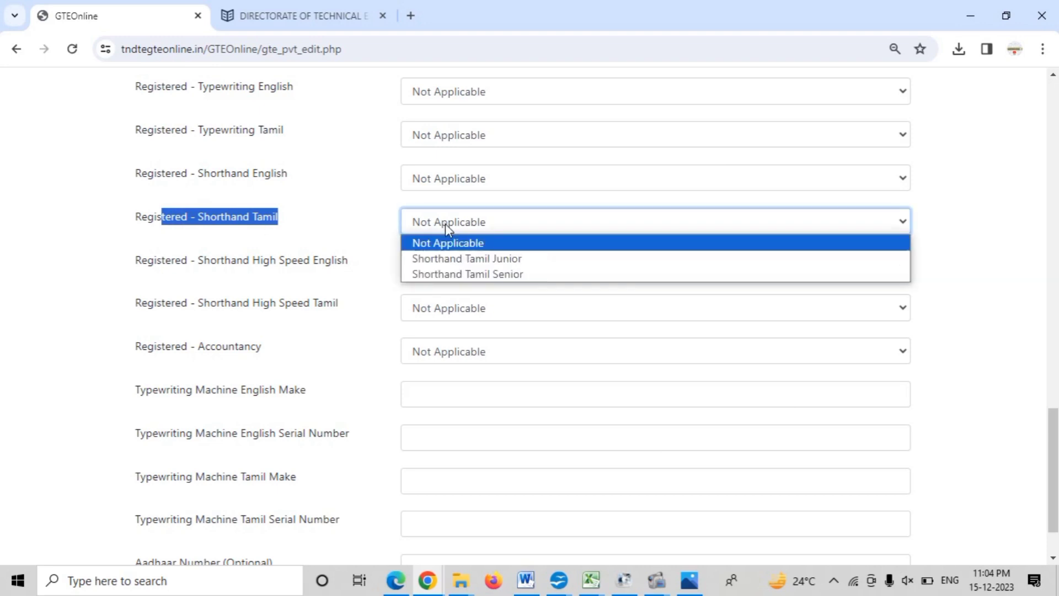
click(463, 275)
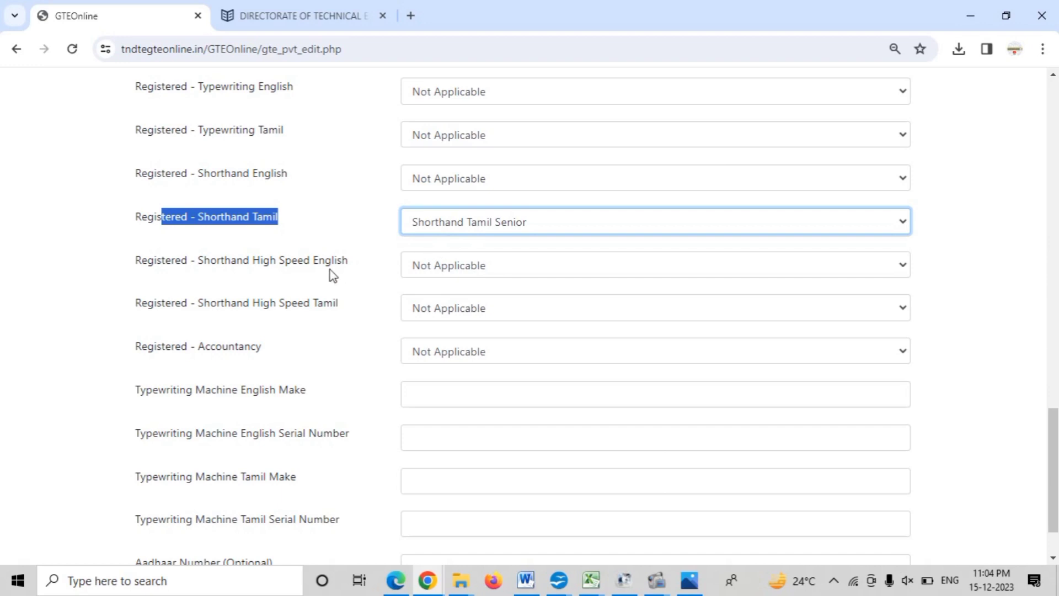
Check the options offered for Registered - Shorthand High Speed English, Shorthand High Speed Tamil and Shorthand English.
click(455, 273)
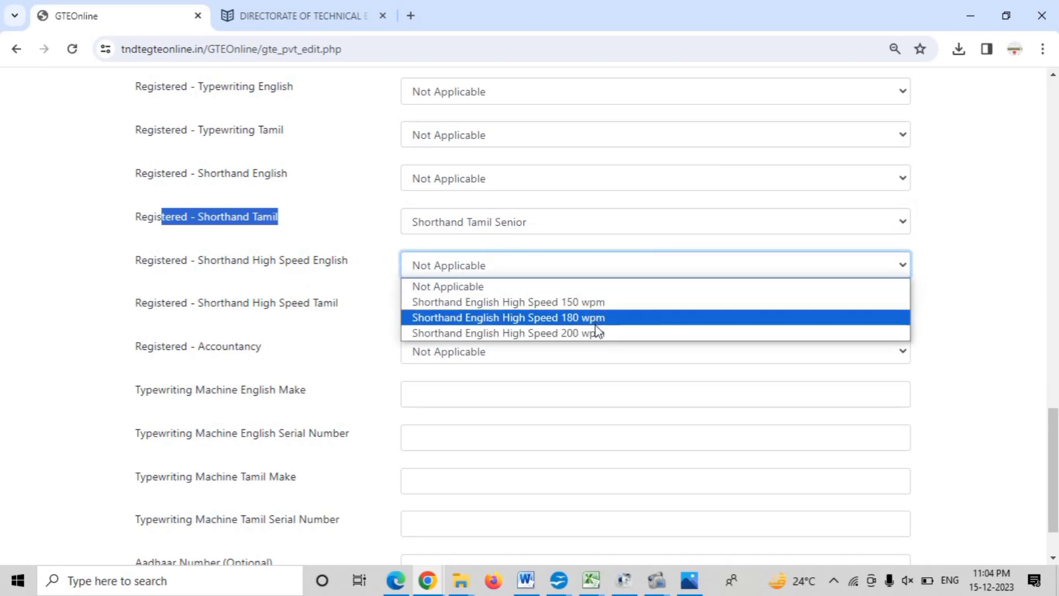
click(556, 273)
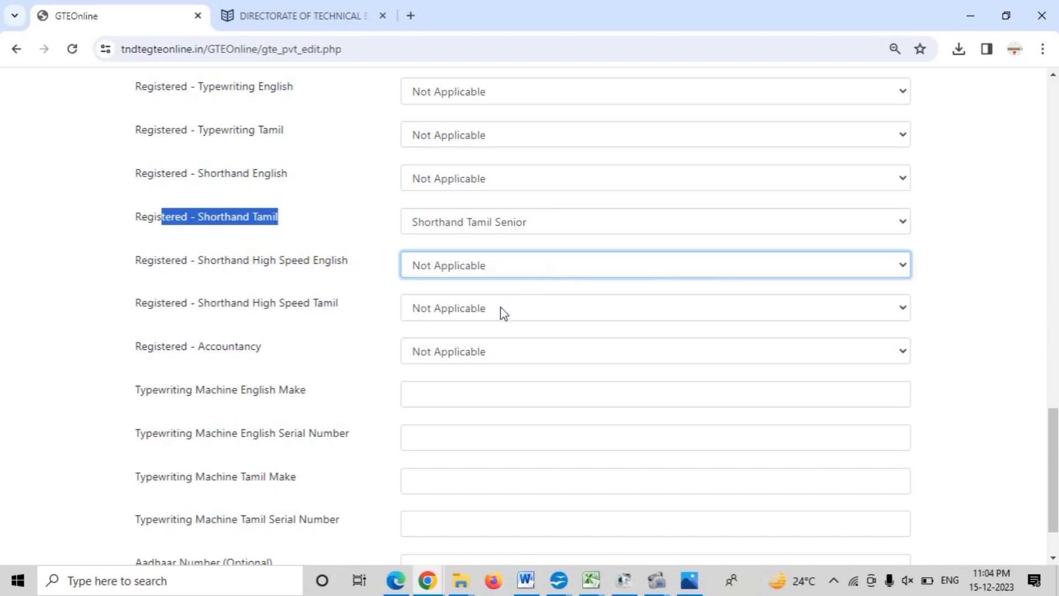
click(455, 312)
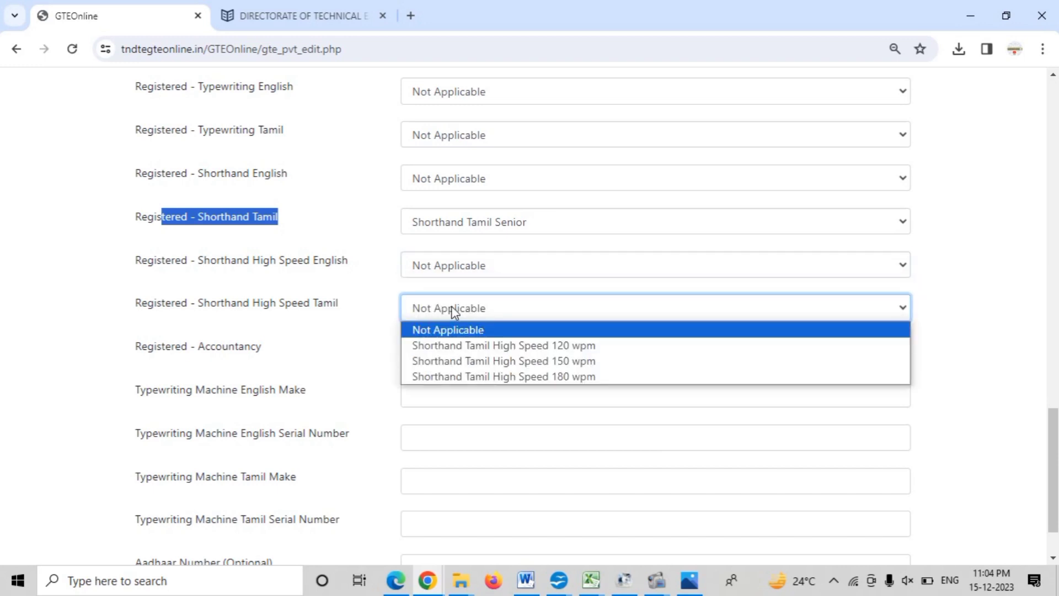
click(455, 312)
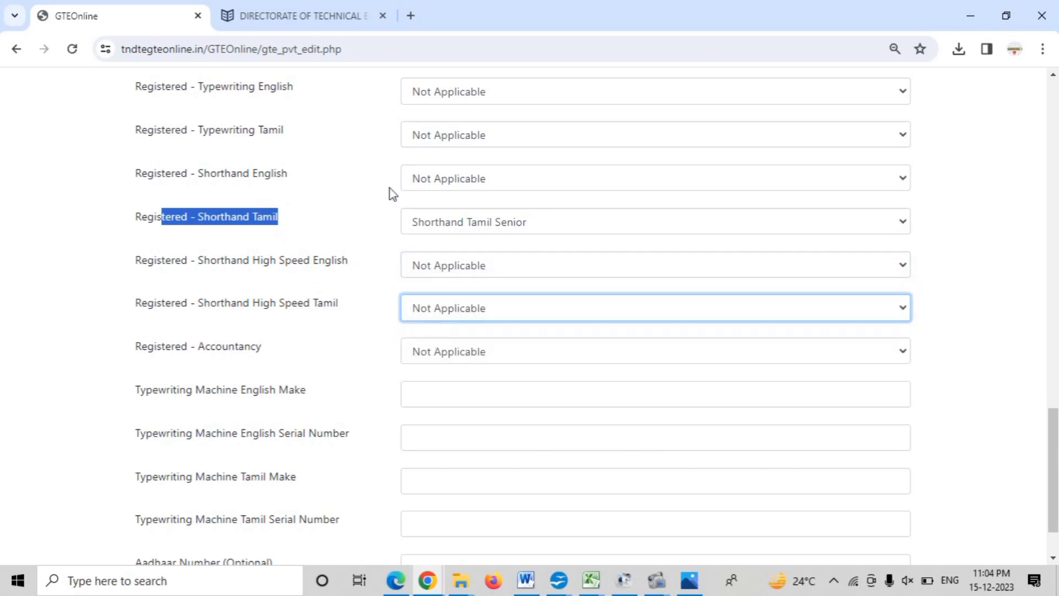
click(453, 181)
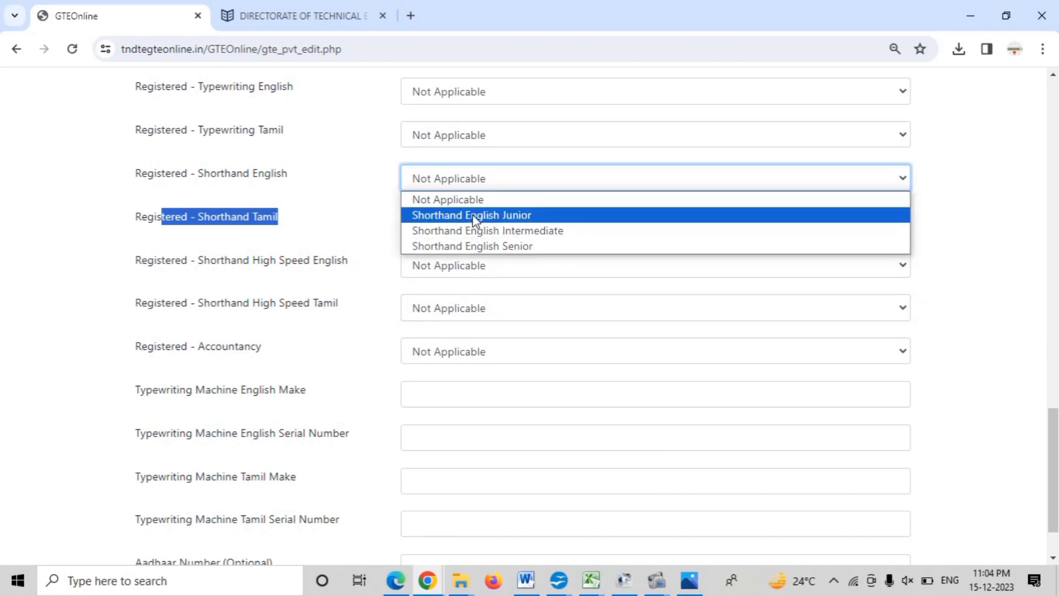
click(468, 180)
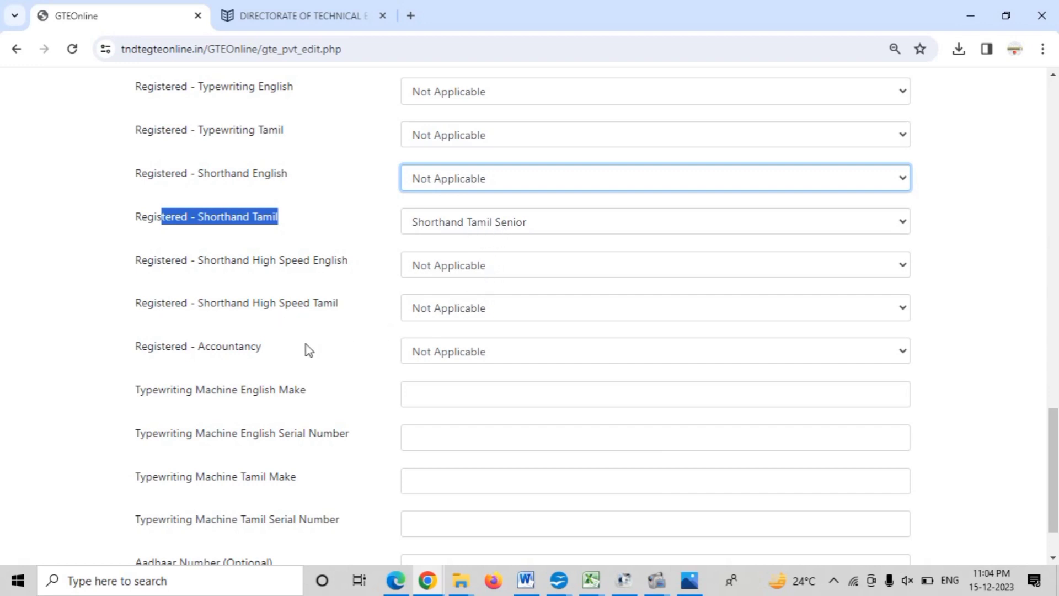
Set Registered - Shorthand Tamil to Not Applicable and check the options offered for Registered - Accountancy.
scroll(279, 359, down, 2)
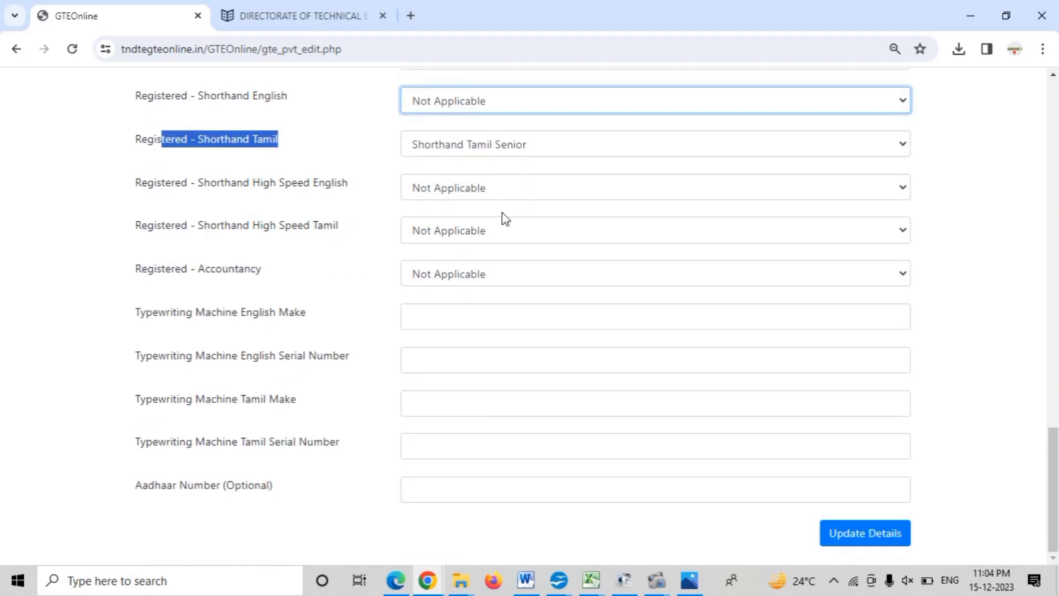
click(556, 154)
click(543, 164)
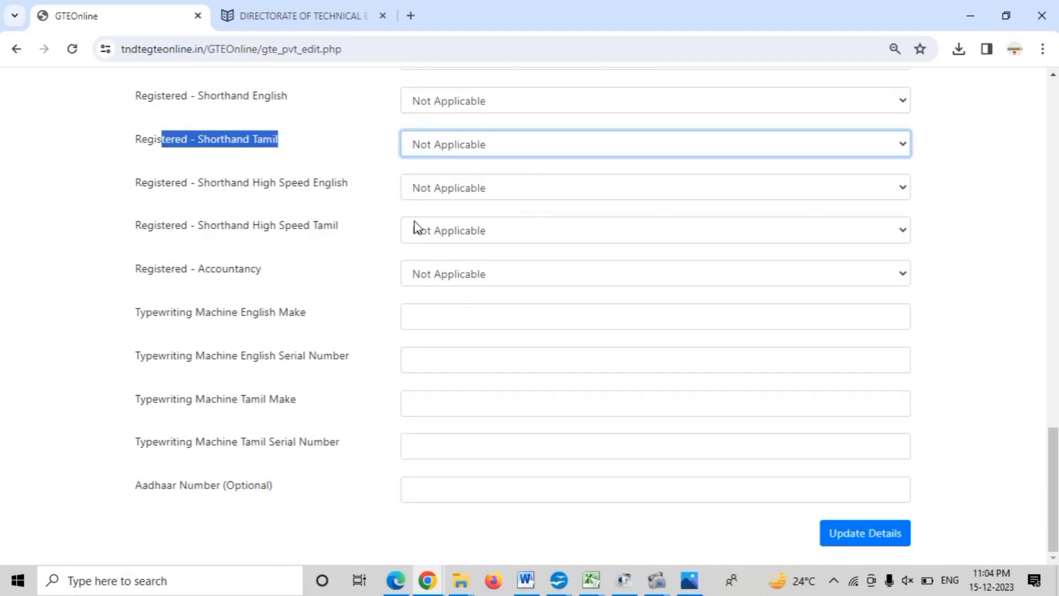
click(444, 272)
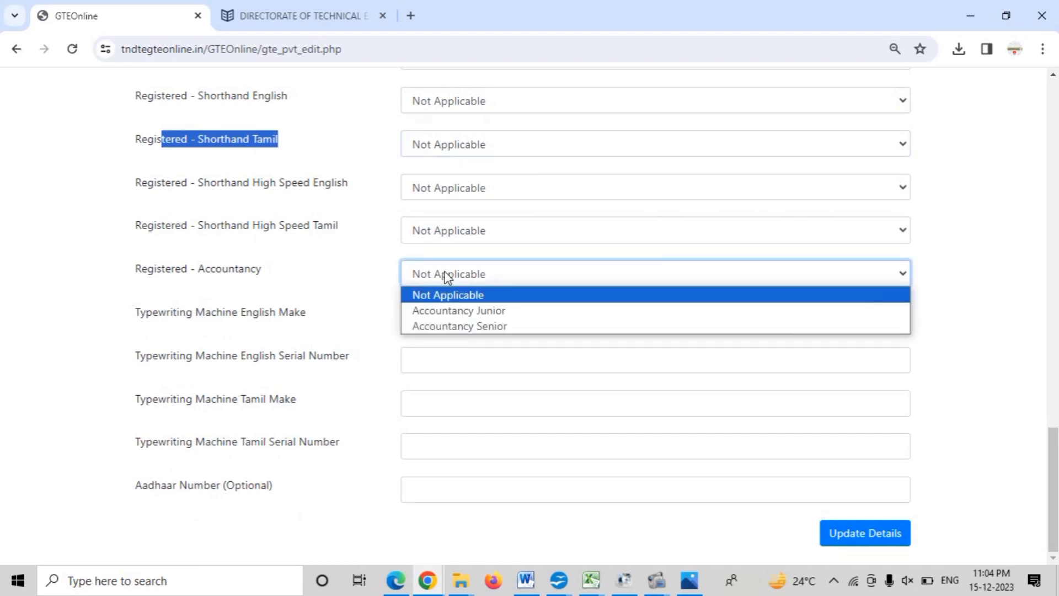
click(465, 275)
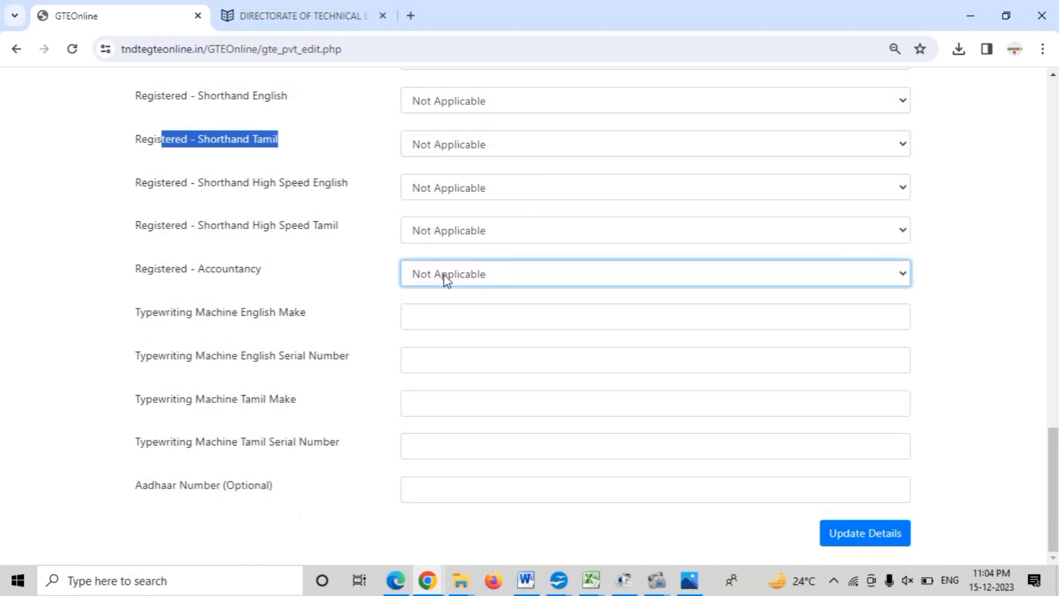
Set Registered - Shorthand Tamil to Shorthand Tamil Senior and check the options offered for Registered - Typewriting English.
click(472, 147)
click(489, 197)
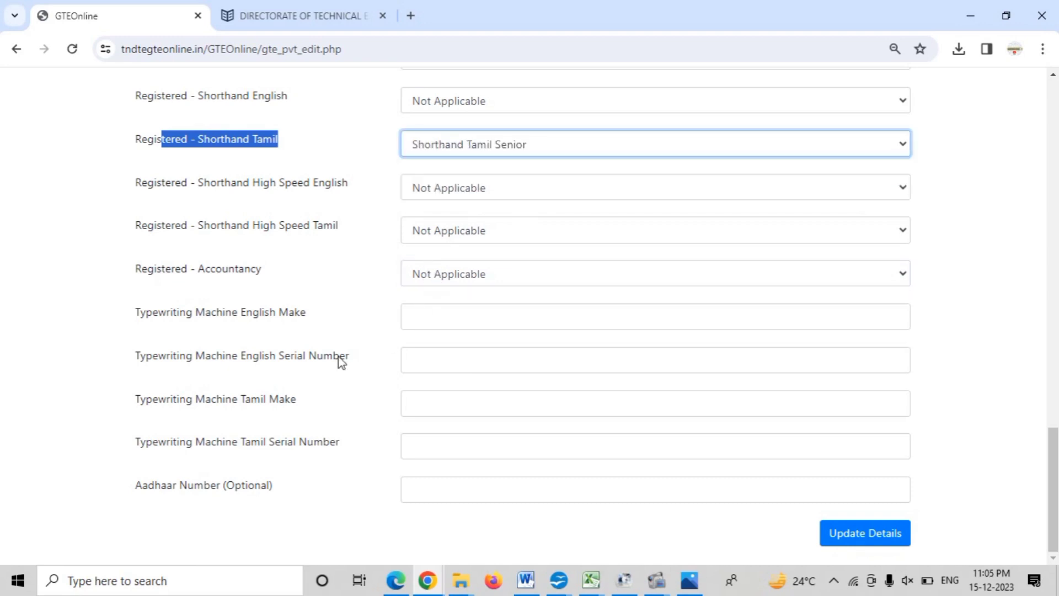
scroll(339, 359, up, 3)
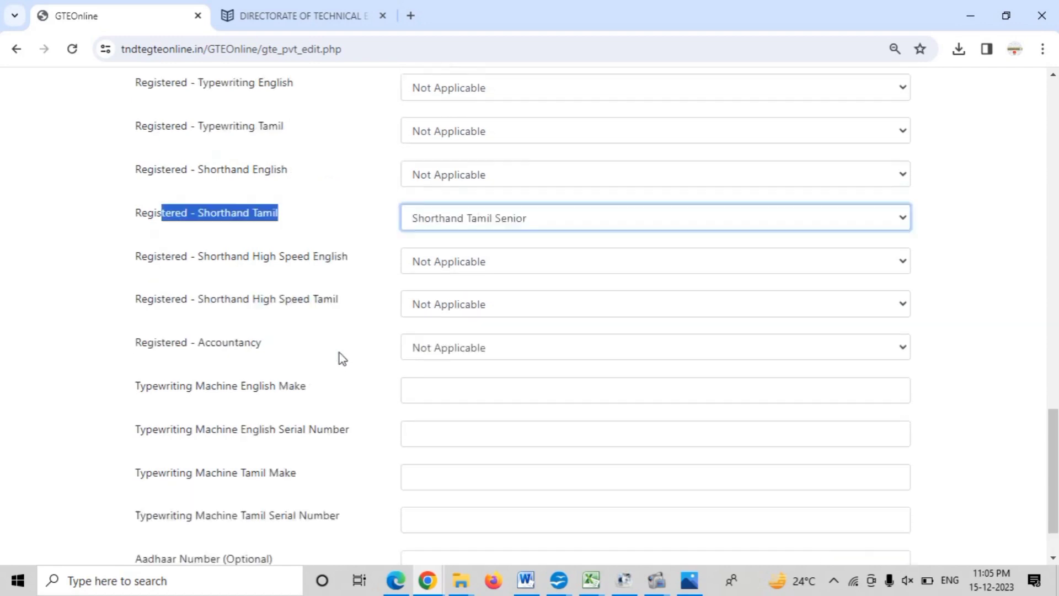
drag(142, 169, 273, 179)
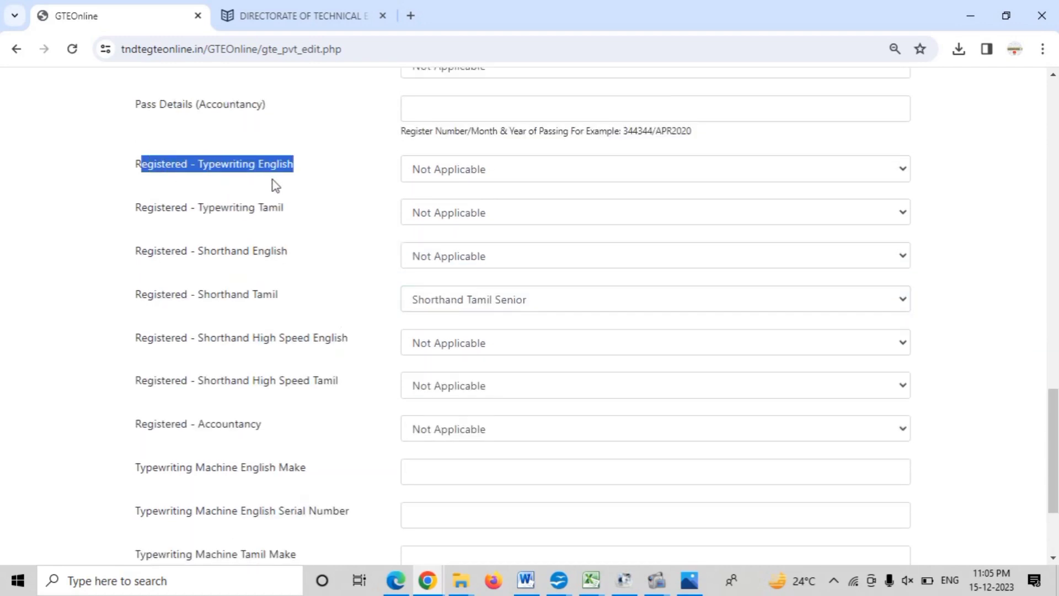
click(486, 173)
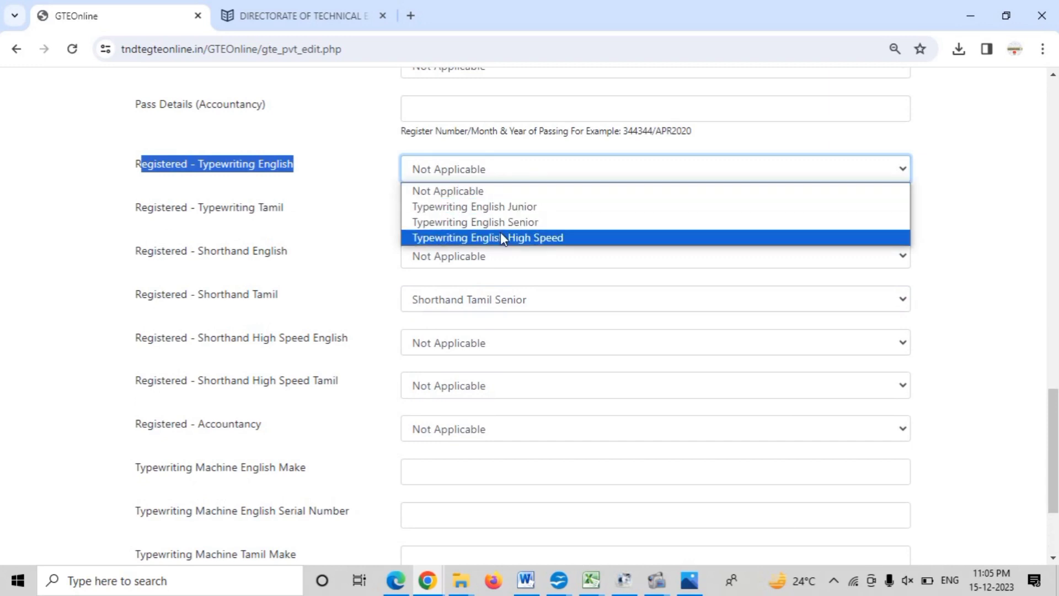
click(497, 174)
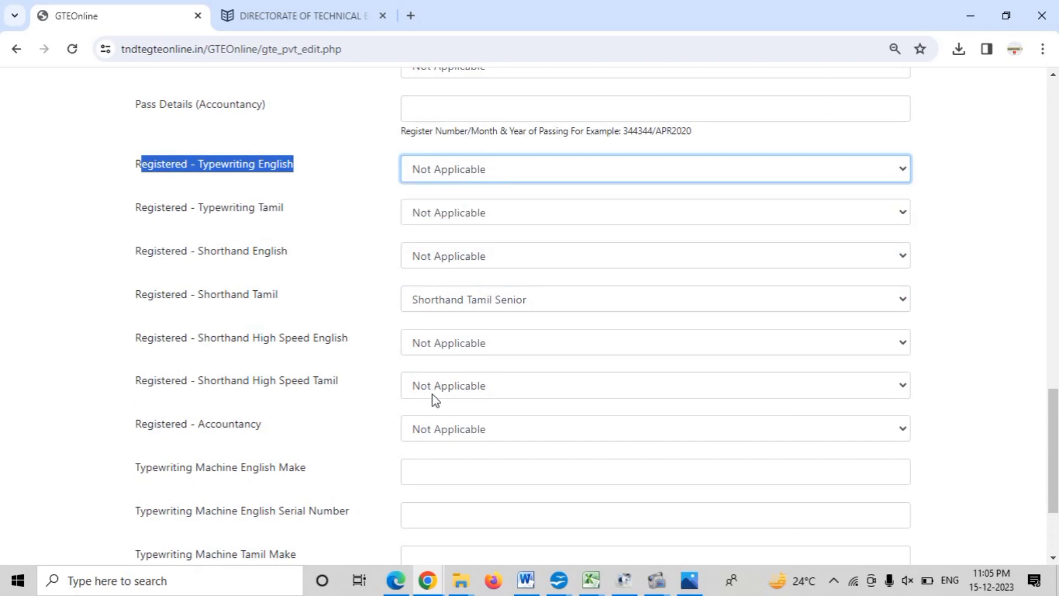
Leave the typewriting machine and Aadhaar fields empty, submit the application details and decline saving the address in the browser.
scroll(432, 394, down, 3)
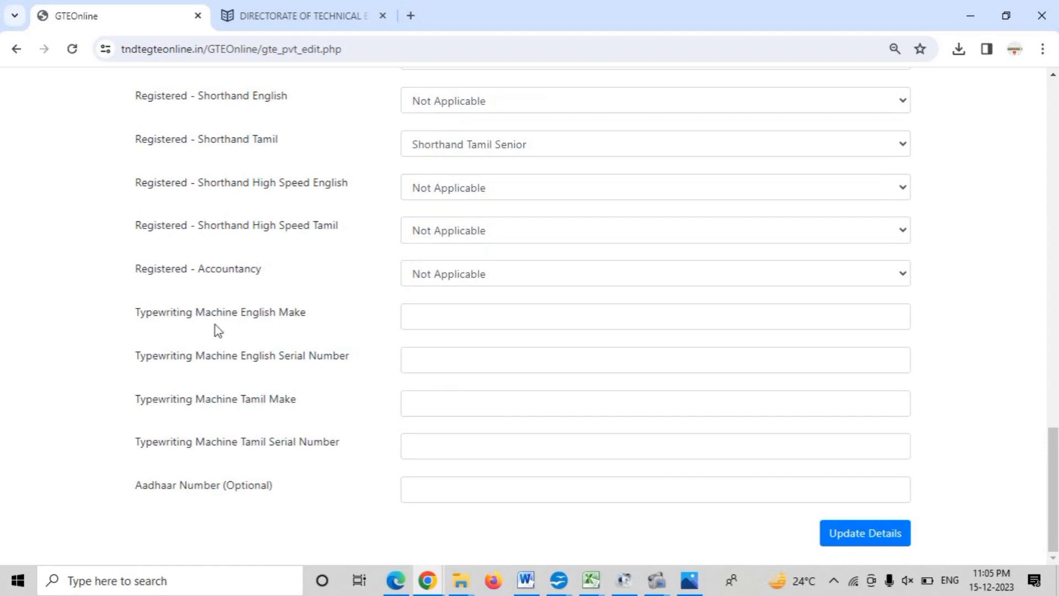
drag(211, 318, 307, 320)
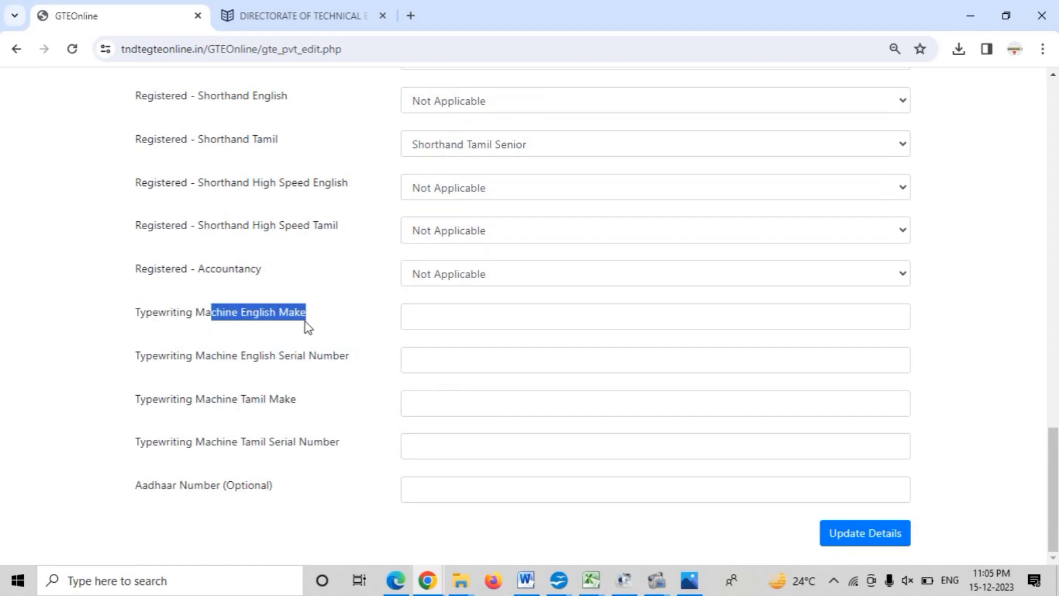
click(444, 317)
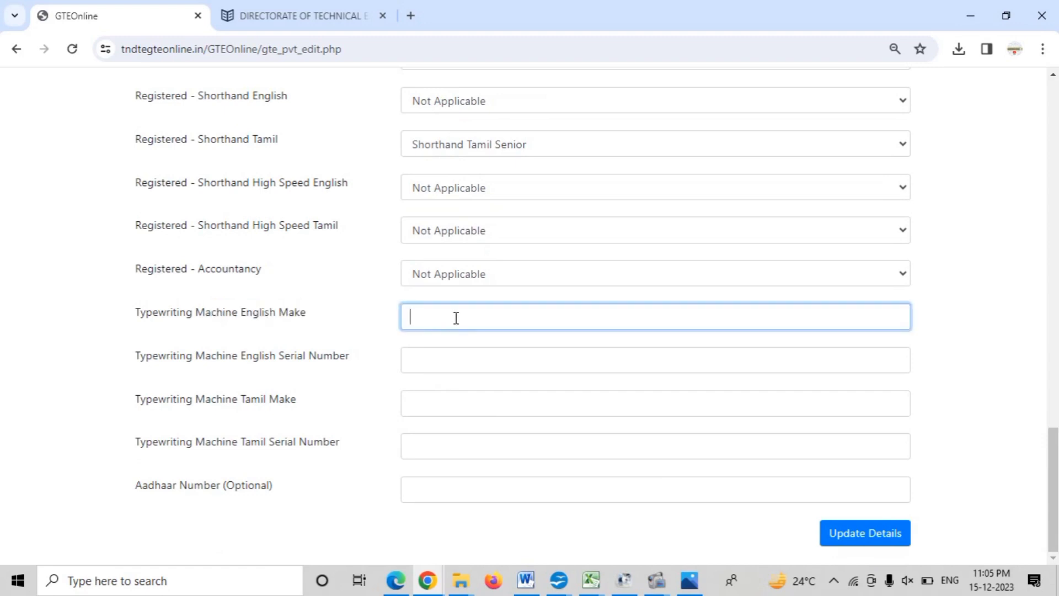
click(890, 542)
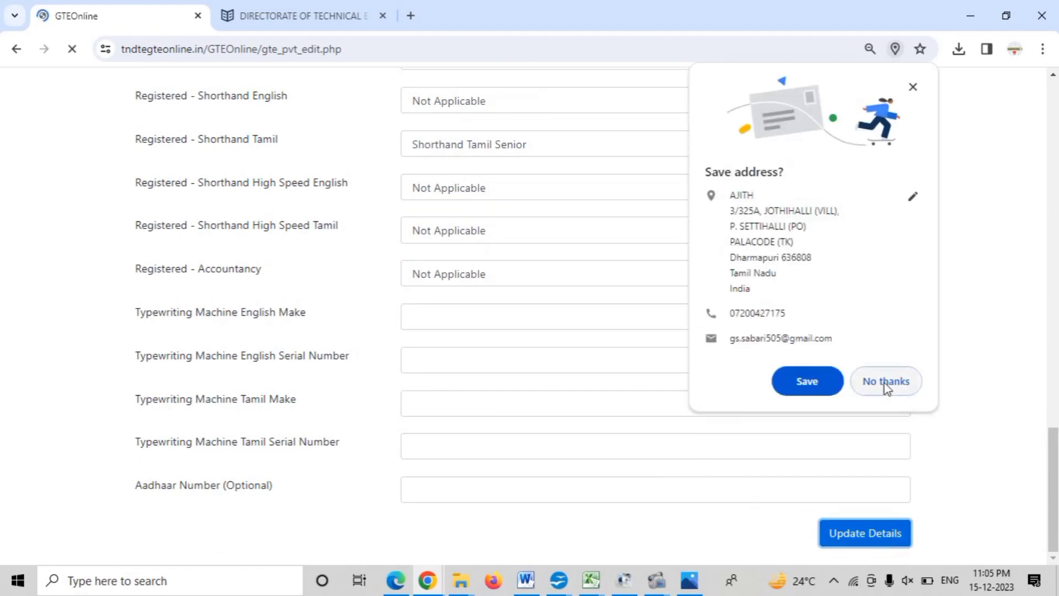
click(885, 383)
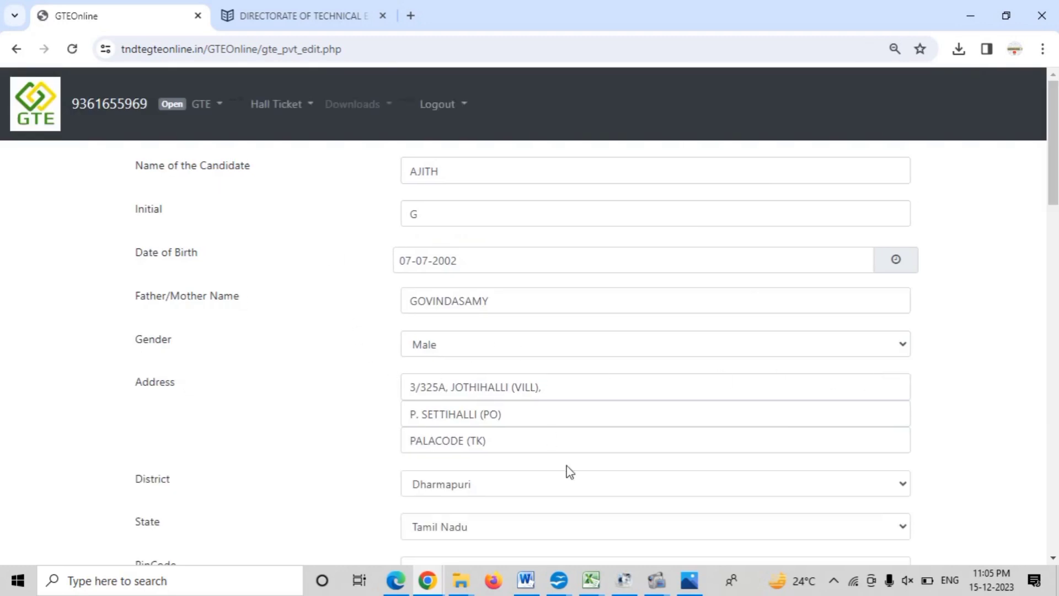
Look through the reloaded application form down to its end and submit the details again.
scroll(624, 477, down, 1)
scroll(624, 477, down, 10)
scroll(717, 512, down, 10)
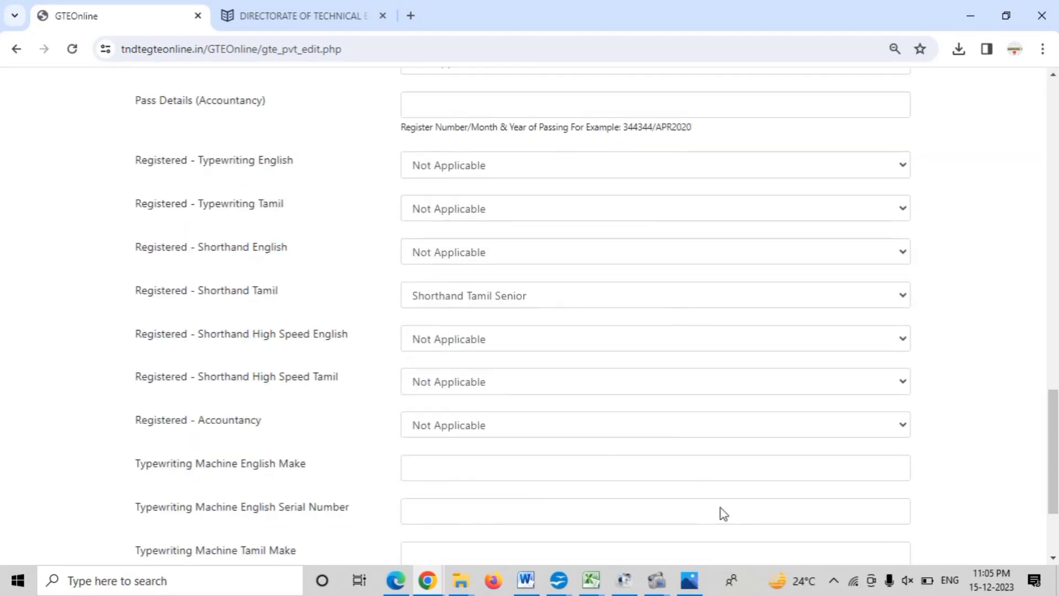
click(860, 535)
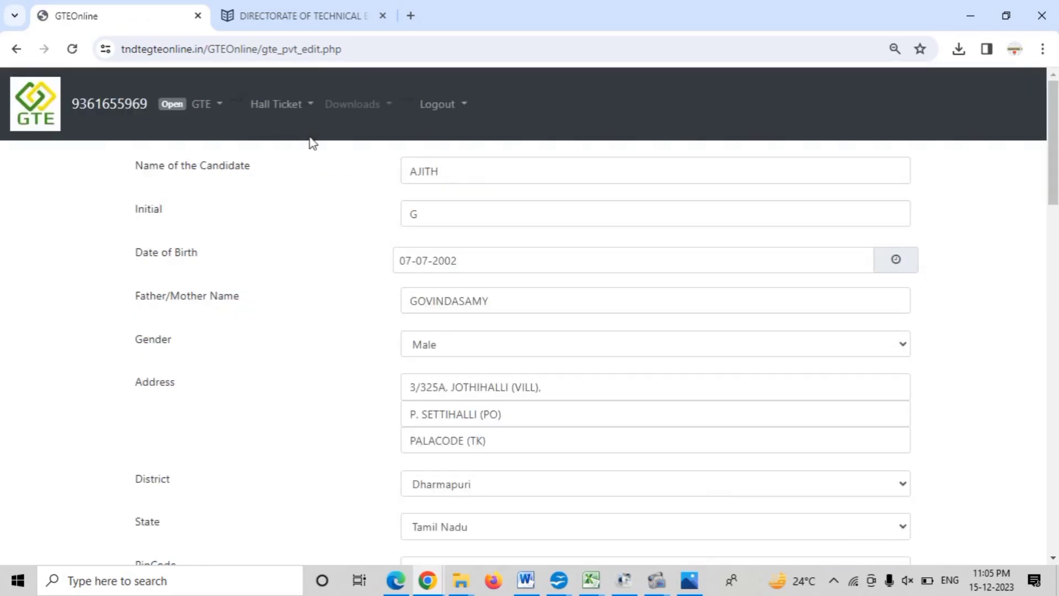
Open the Upload Images page for the application and set the Identity Card Type to Valid Driving License.
click(218, 104)
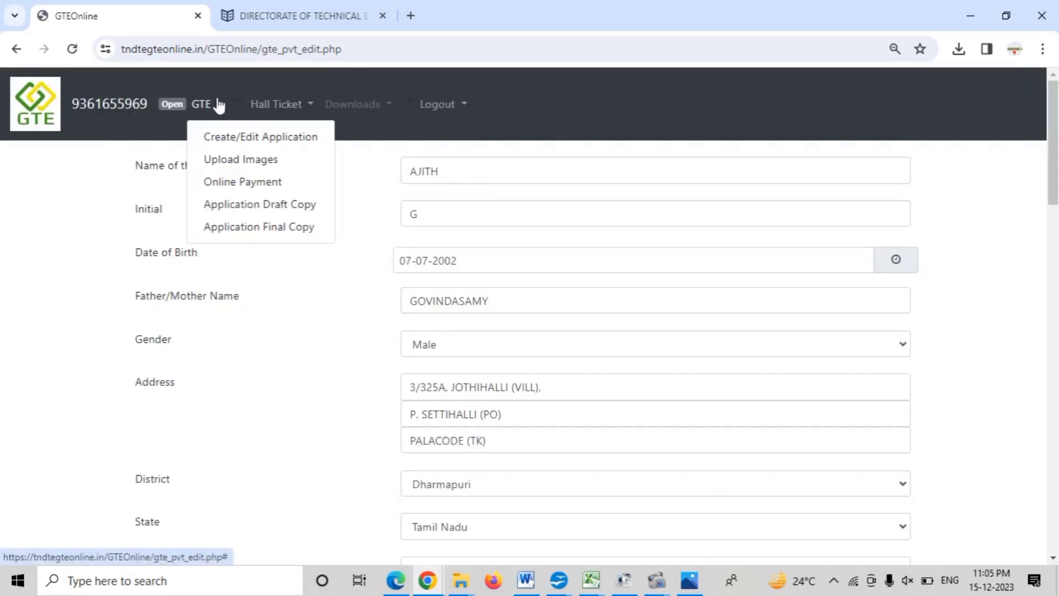
click(275, 167)
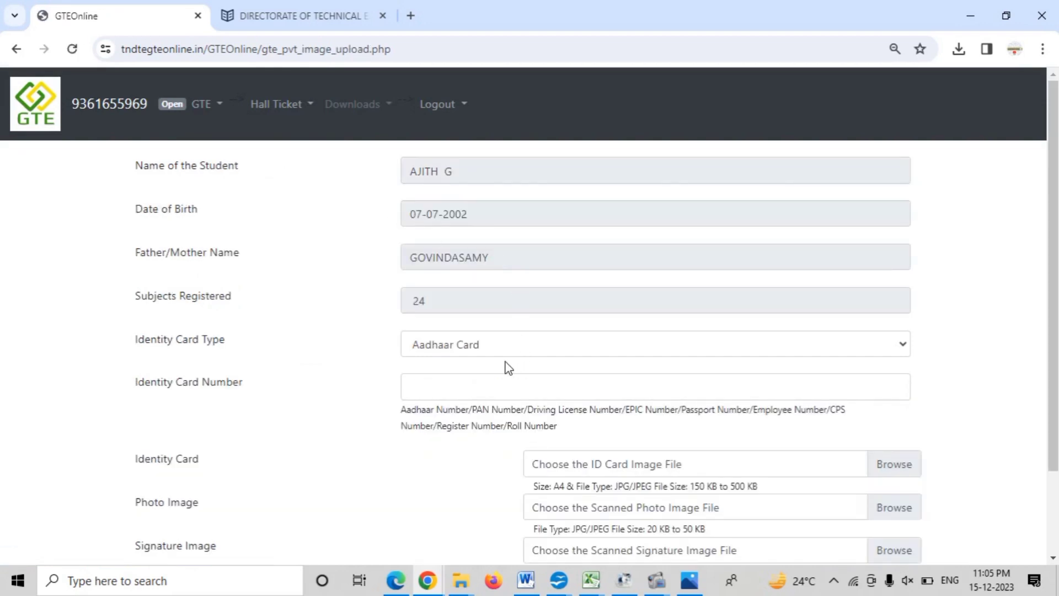
click(480, 348)
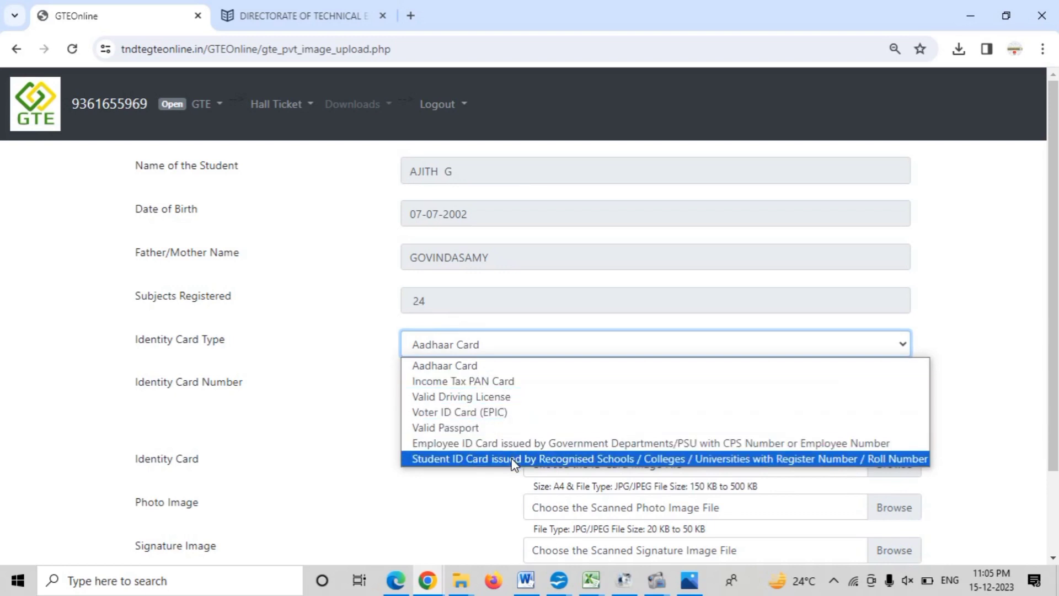
click(485, 400)
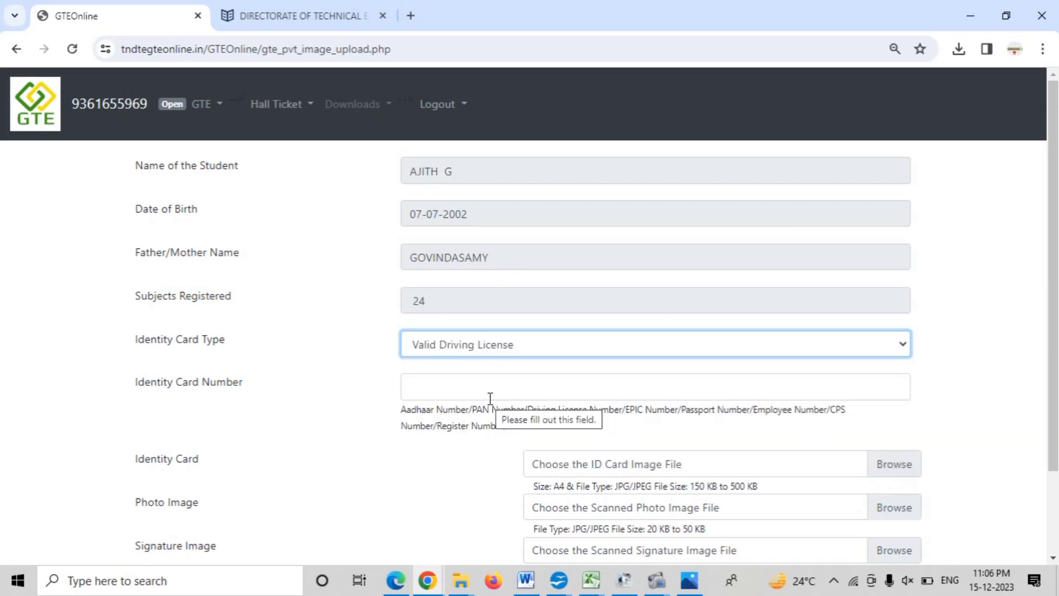
Enter the driving licence number in the Identity Card Number field.
click(501, 384)
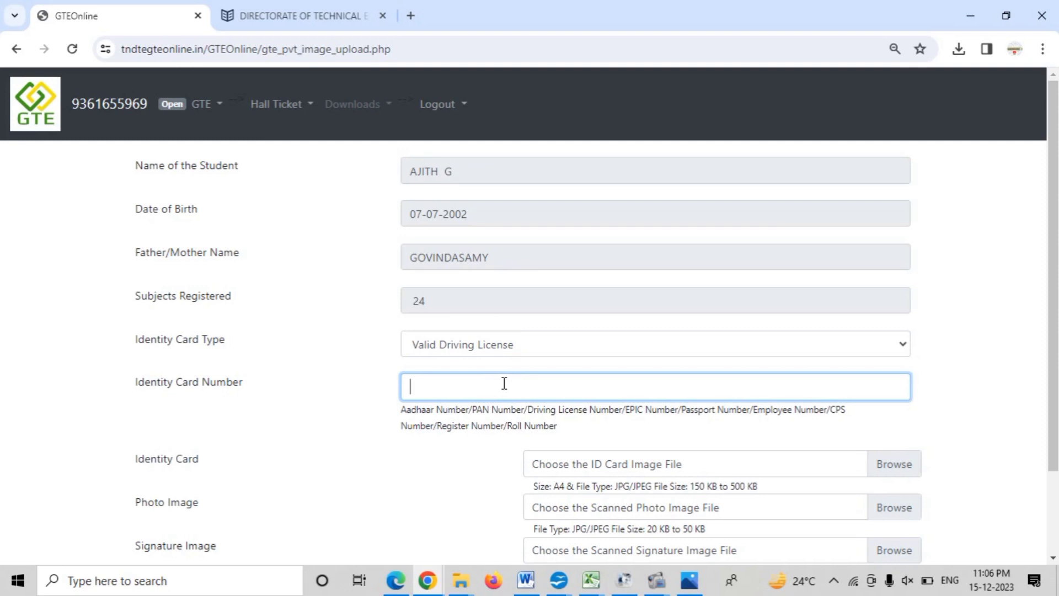
text(TN)
key(ctrl+v)
drag(516, 387, 407, 394)
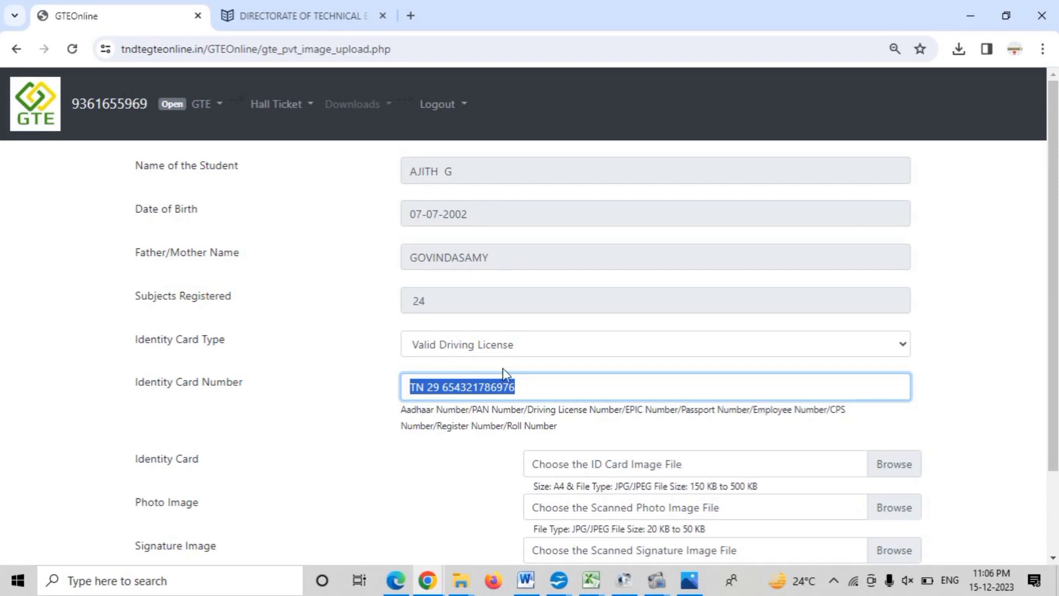
Switch the Identity Card Type to Aadhaar Card and set it back to Valid Driving License.
click(552, 351)
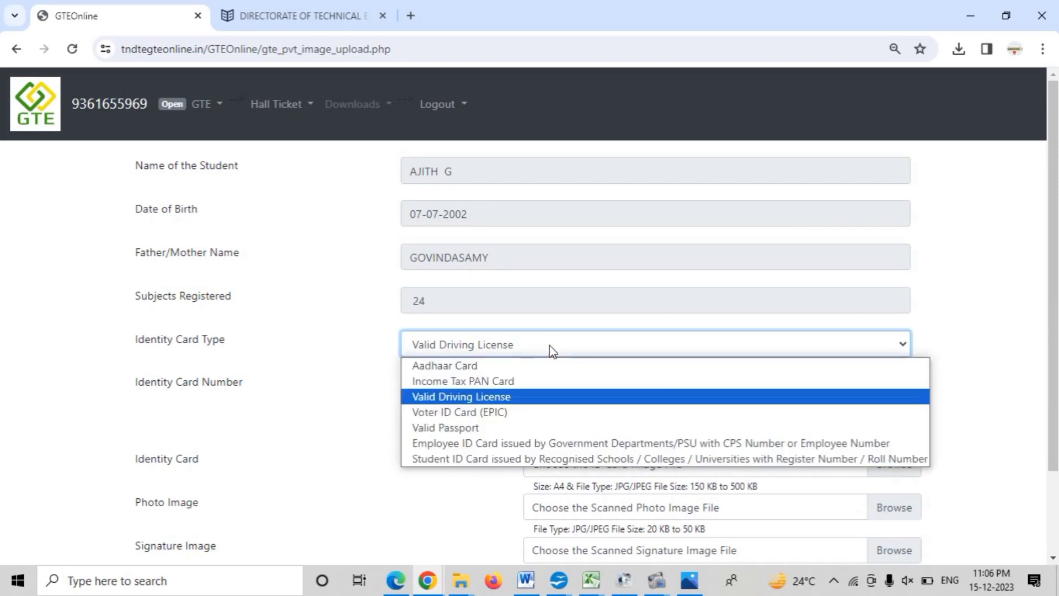
click(519, 393)
click(510, 346)
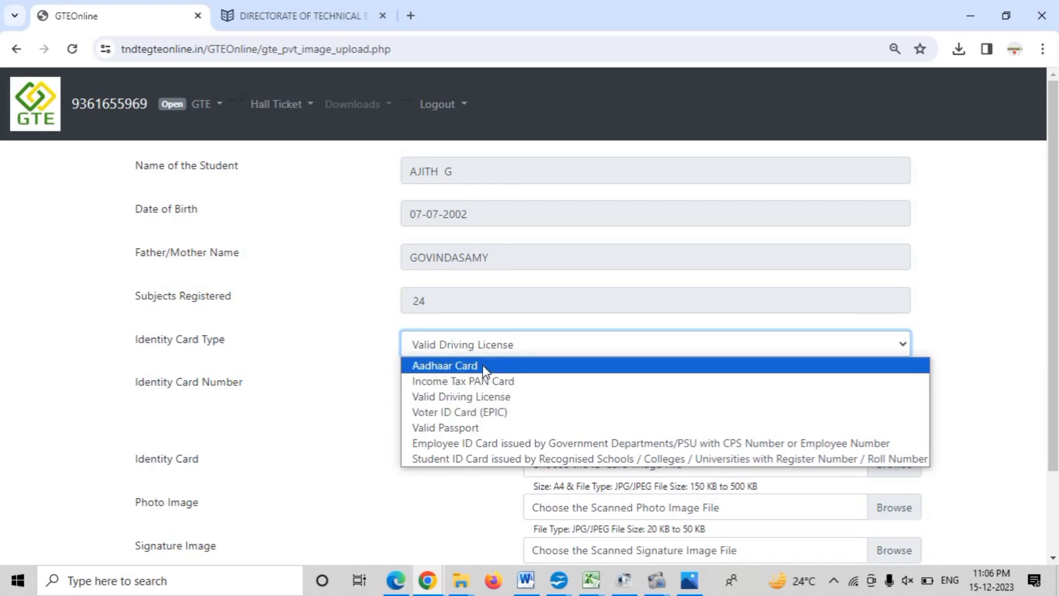
click(484, 366)
click(499, 349)
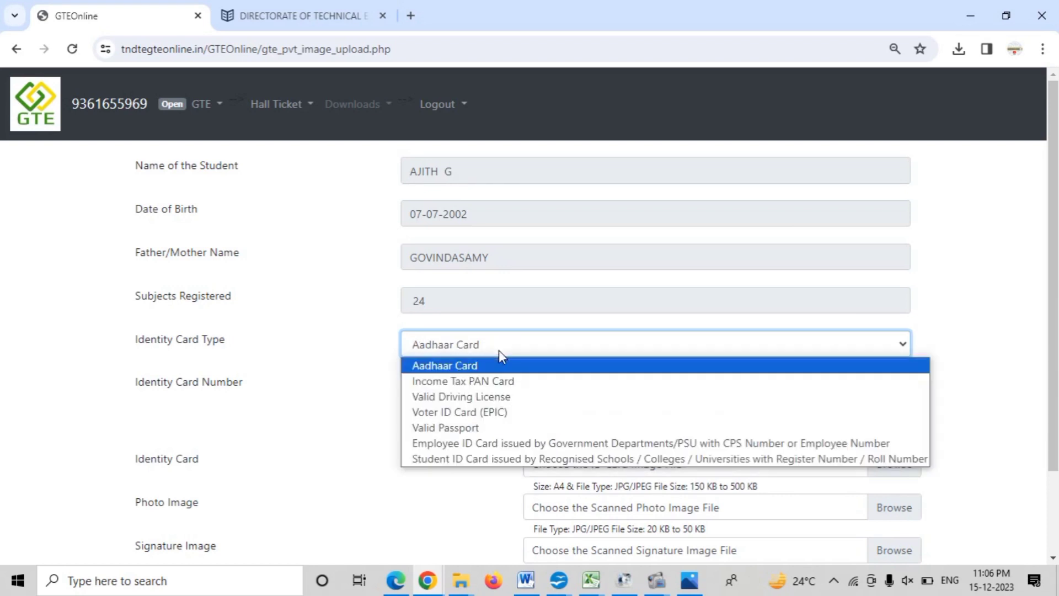
click(491, 396)
Open and dismiss the file chooser for the Identity Card image, and check the required file size range below it.
scroll(494, 394, down, 2)
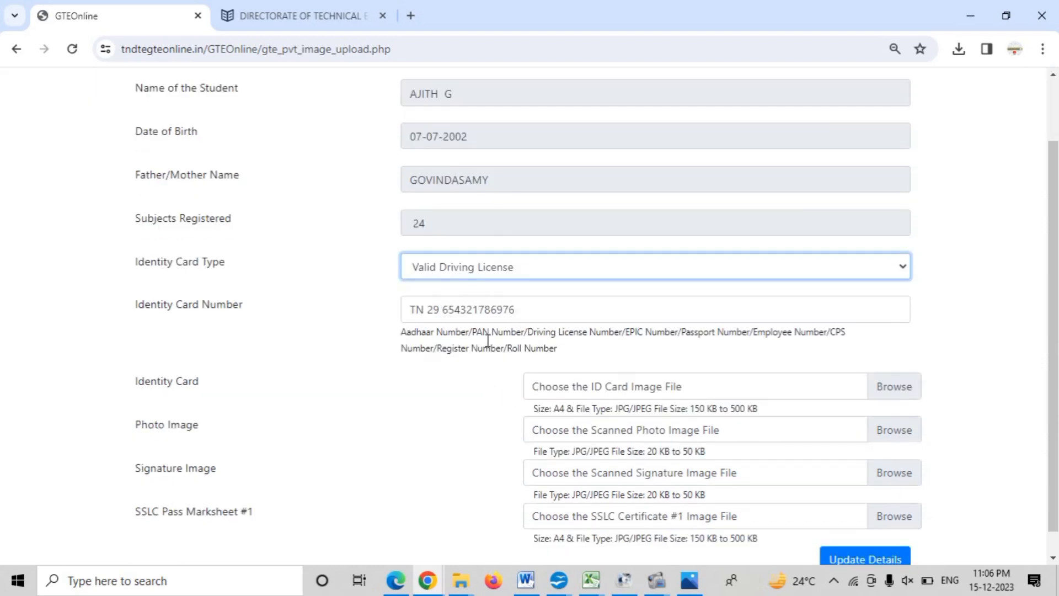
click(905, 392)
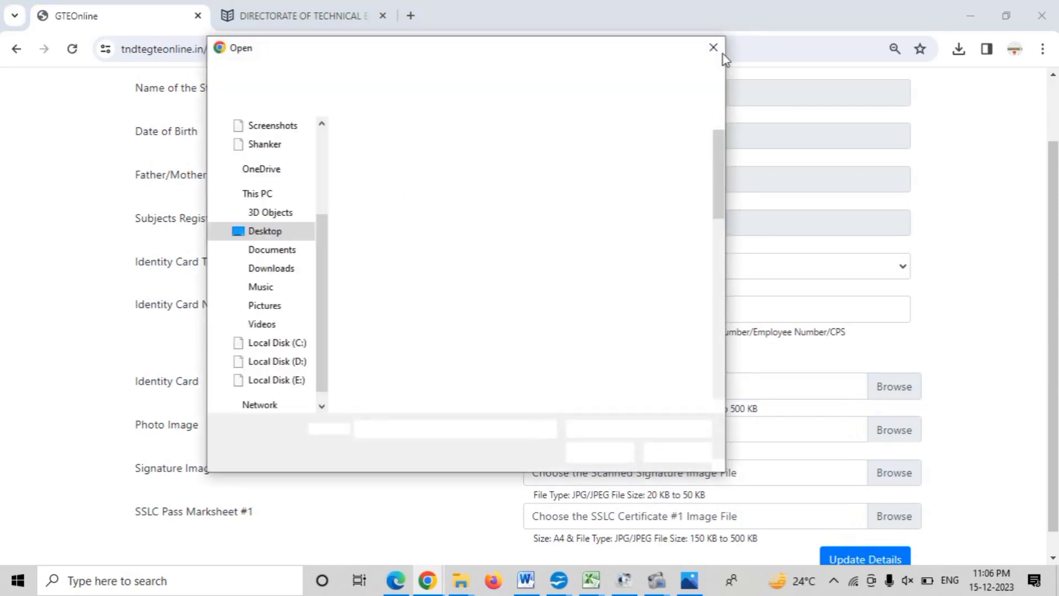
click(713, 48)
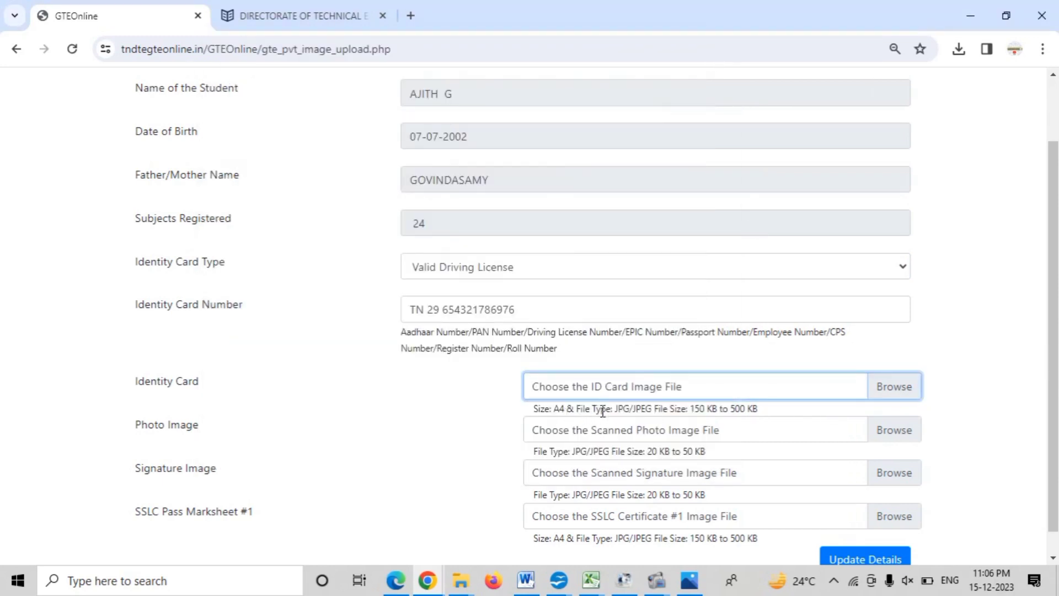
drag(694, 409, 755, 413)
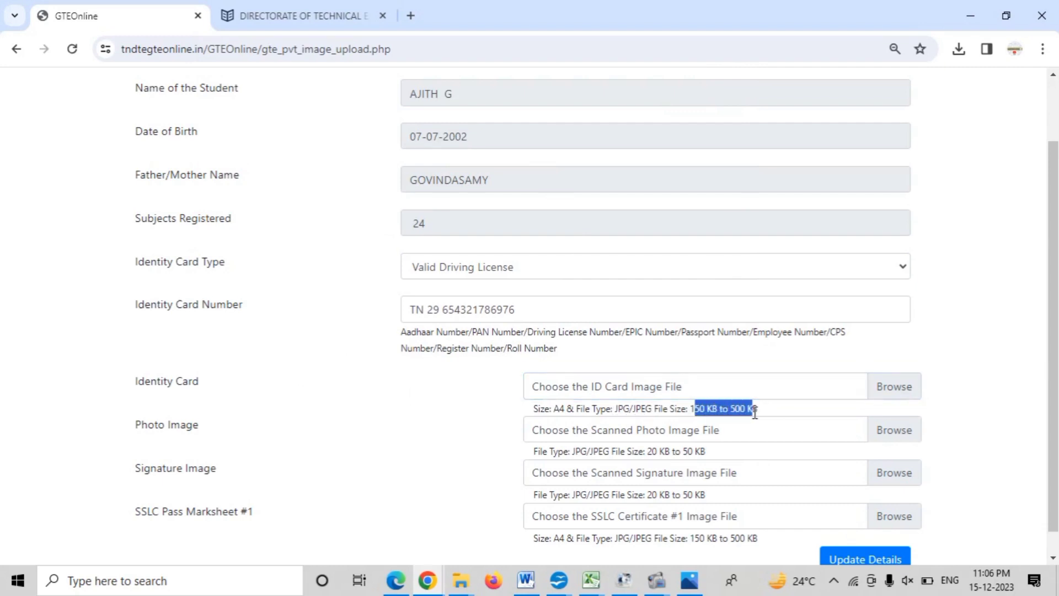
Attach proof.jpeg as the Identity Card image.
click(728, 410)
click(870, 386)
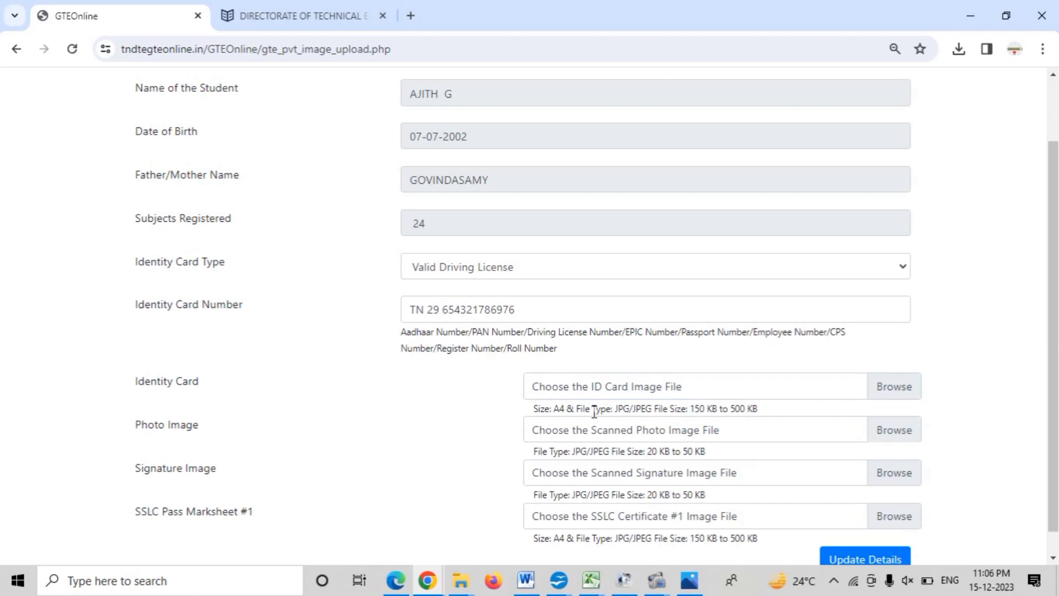
click(600, 452)
Attach Photo.jpg as the Photo Image and signature.jpg as the Signature Image.
scroll(615, 433, down, 1)
click(892, 415)
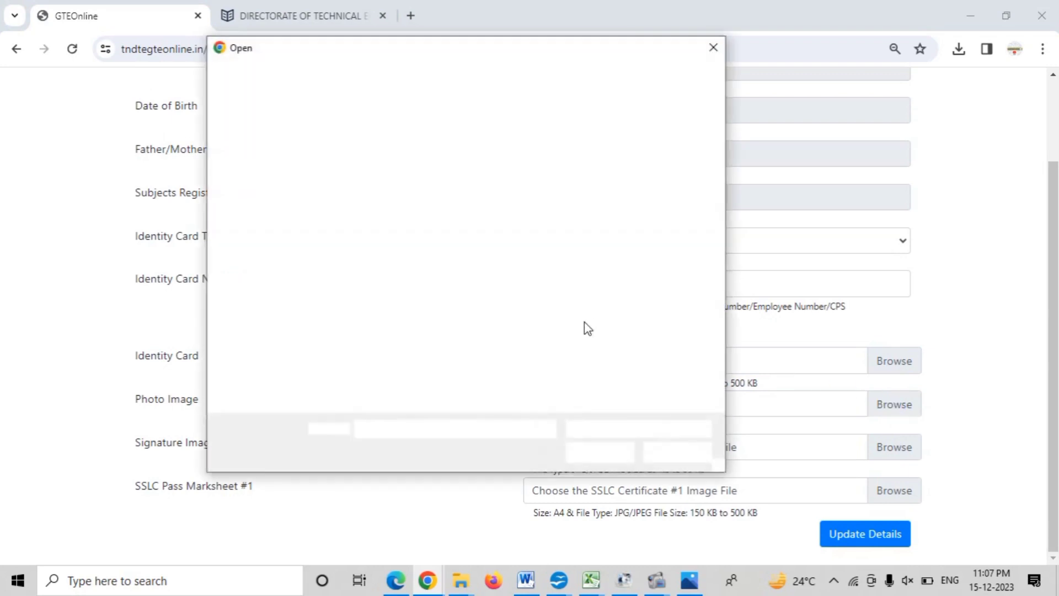
click(671, 166)
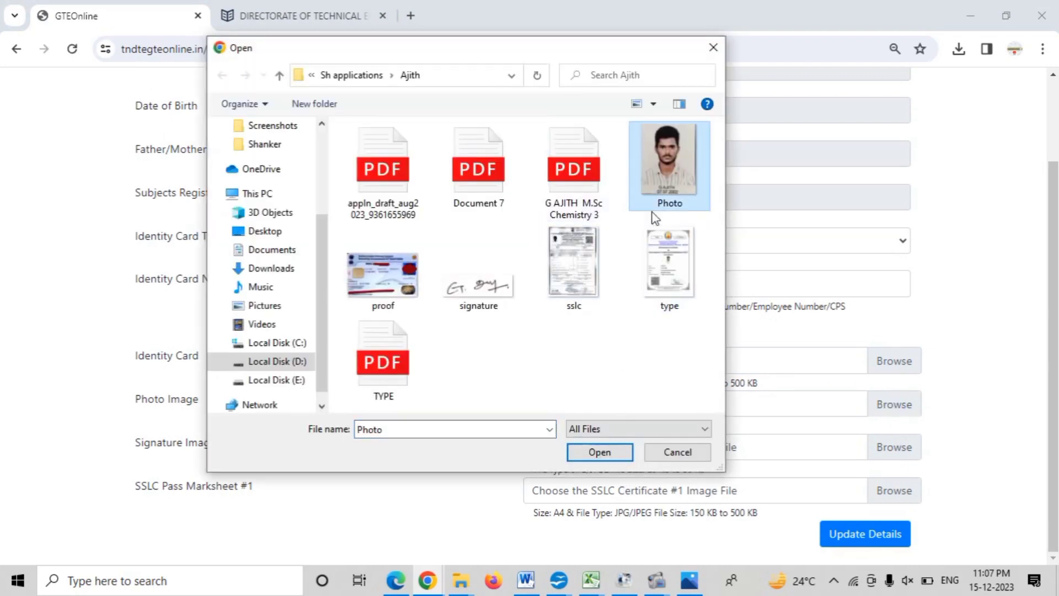
click(600, 452)
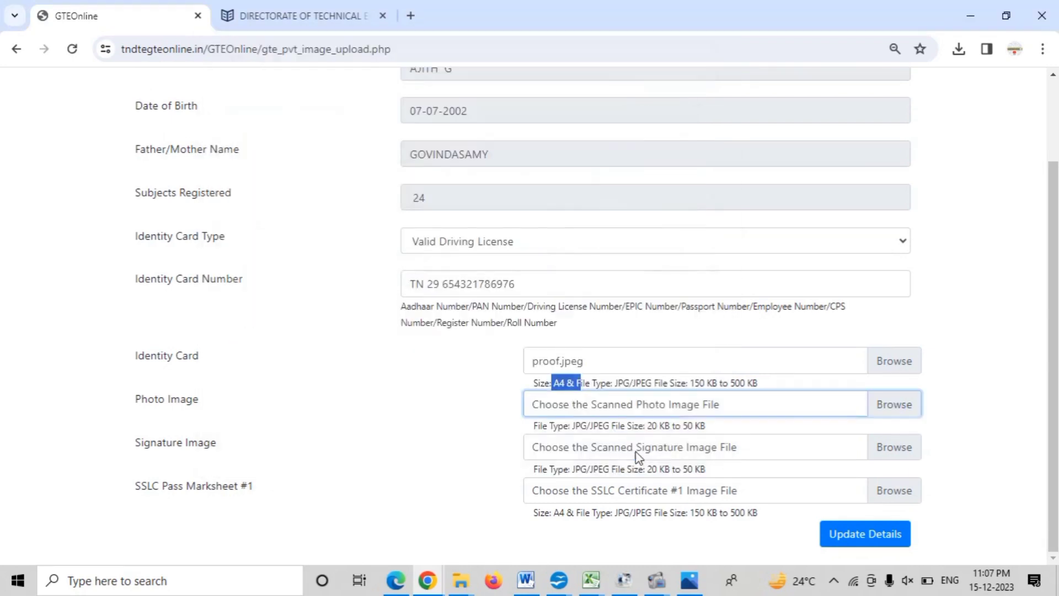
click(892, 449)
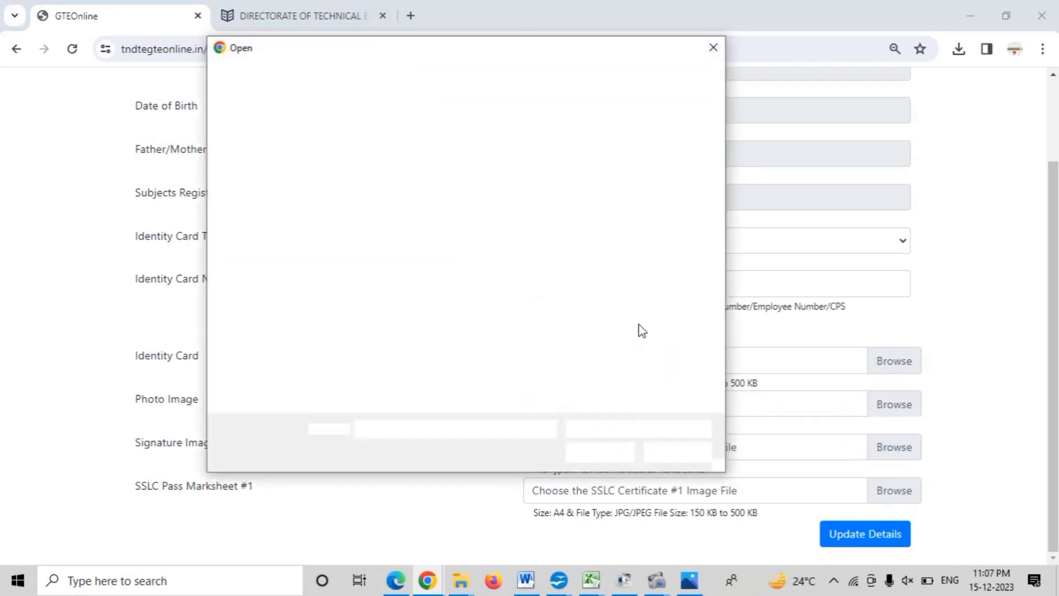
click(478, 284)
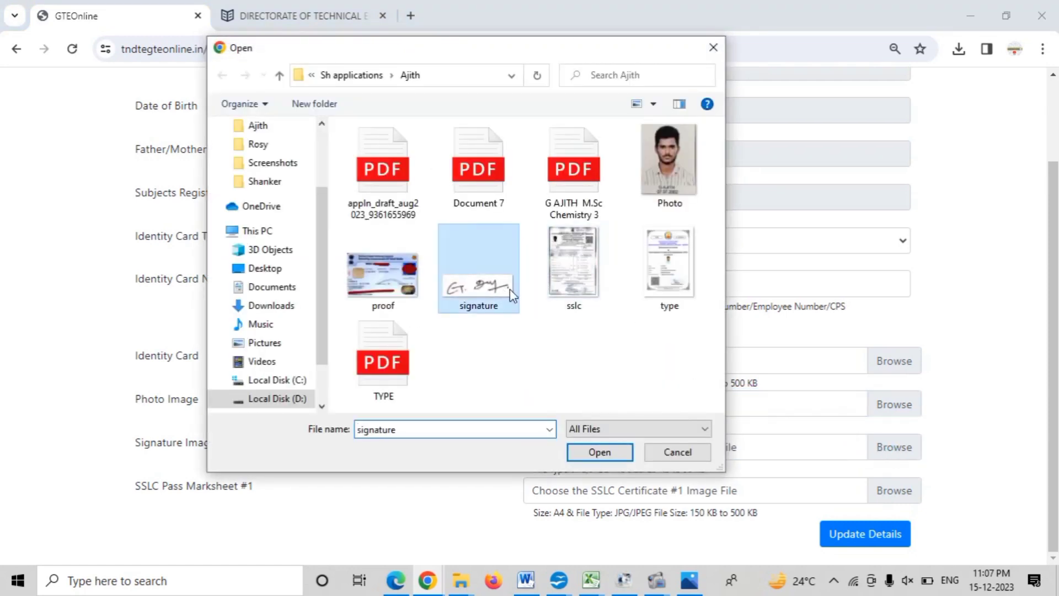
click(600, 453)
Attach the sslc image as SSLC Pass Marksheet #1, submit the updated details and check the uploaded images.
click(891, 490)
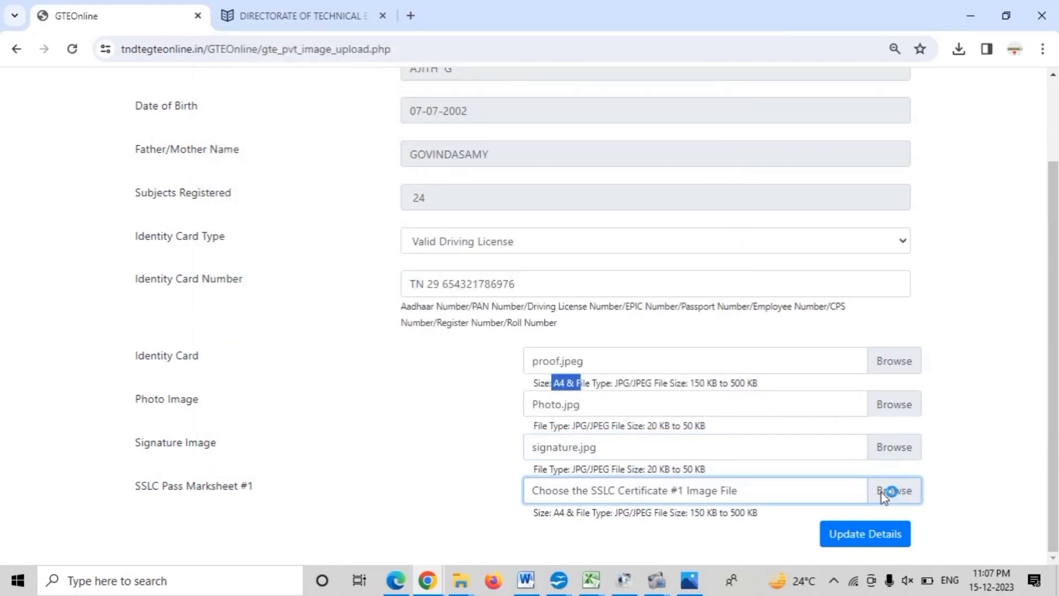
click(599, 452)
click(899, 536)
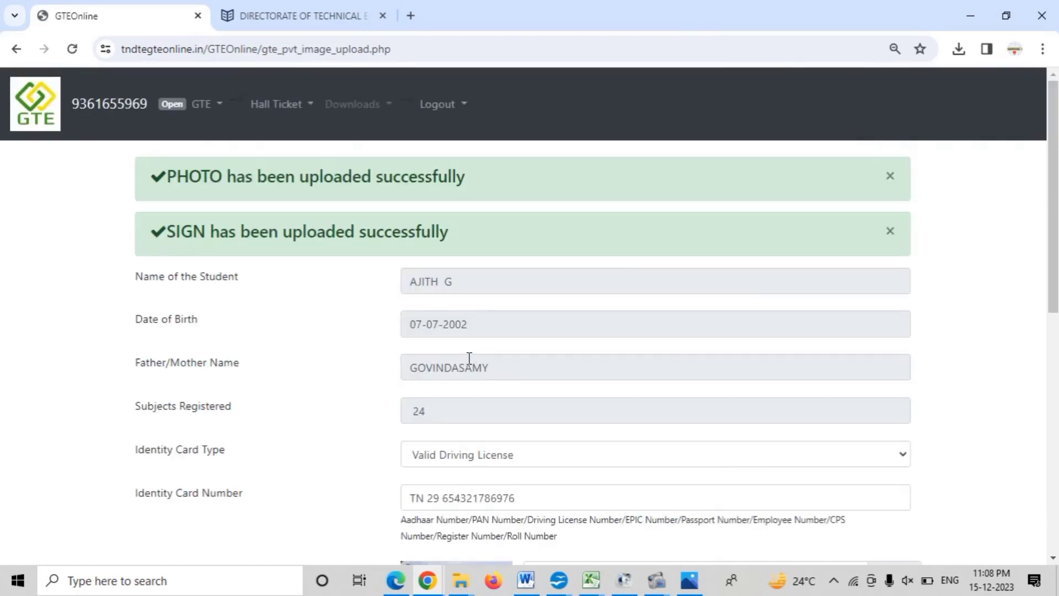
scroll(469, 356, down, 7)
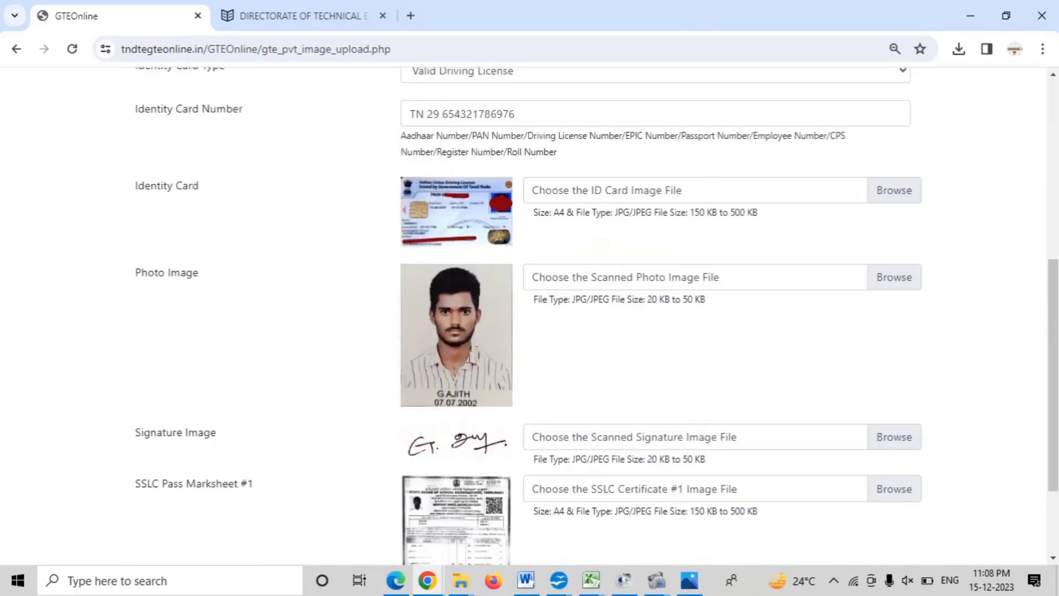
scroll(467, 356, up, 1)
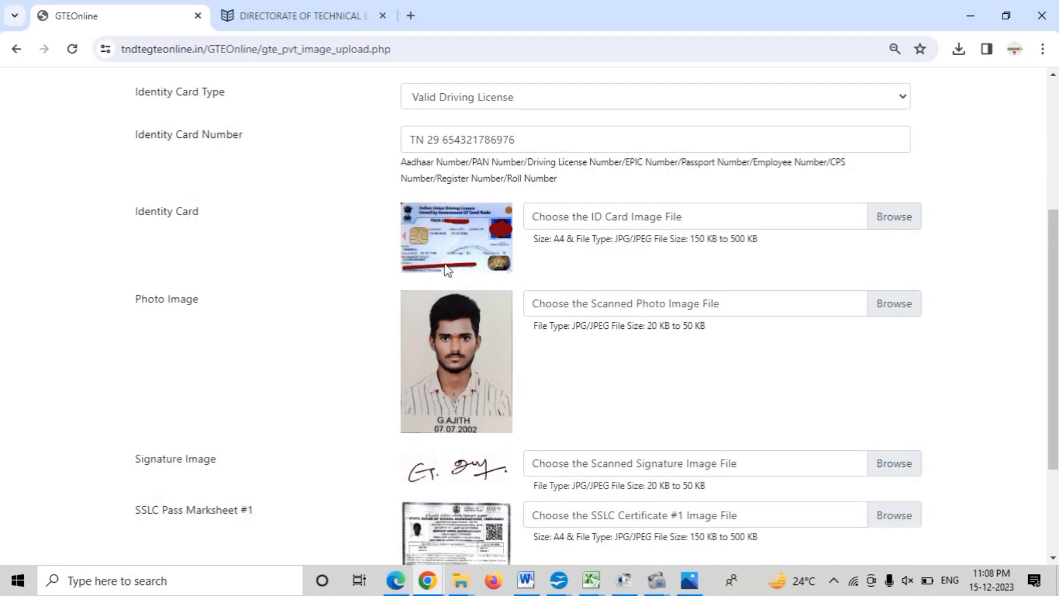
Download the Application Draft Copy and open the downloaded February 2024 draft PDF from its folder.
scroll(483, 264, up, 5)
click(208, 109)
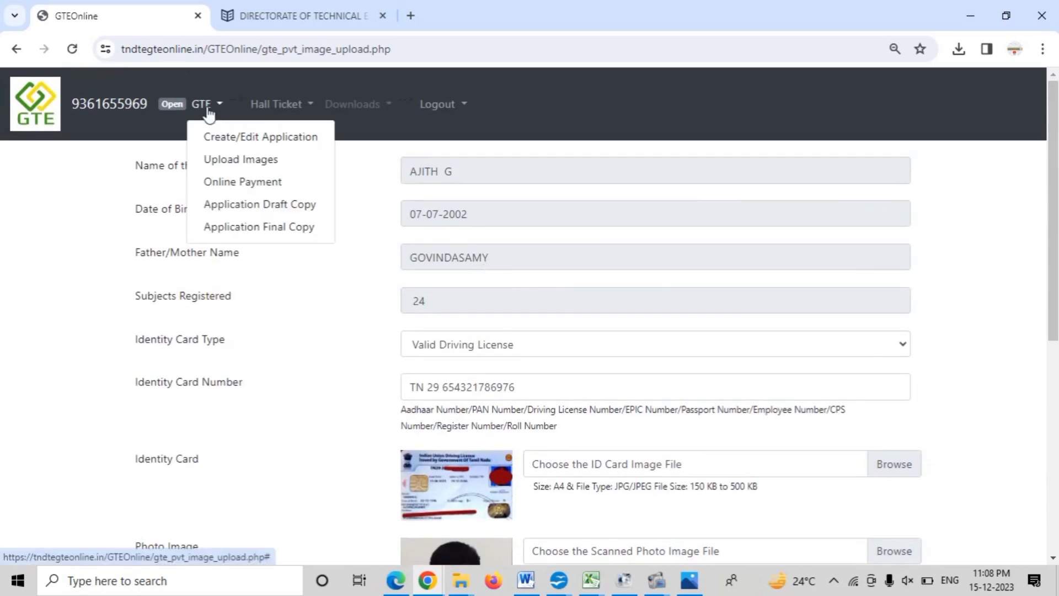
click(254, 213)
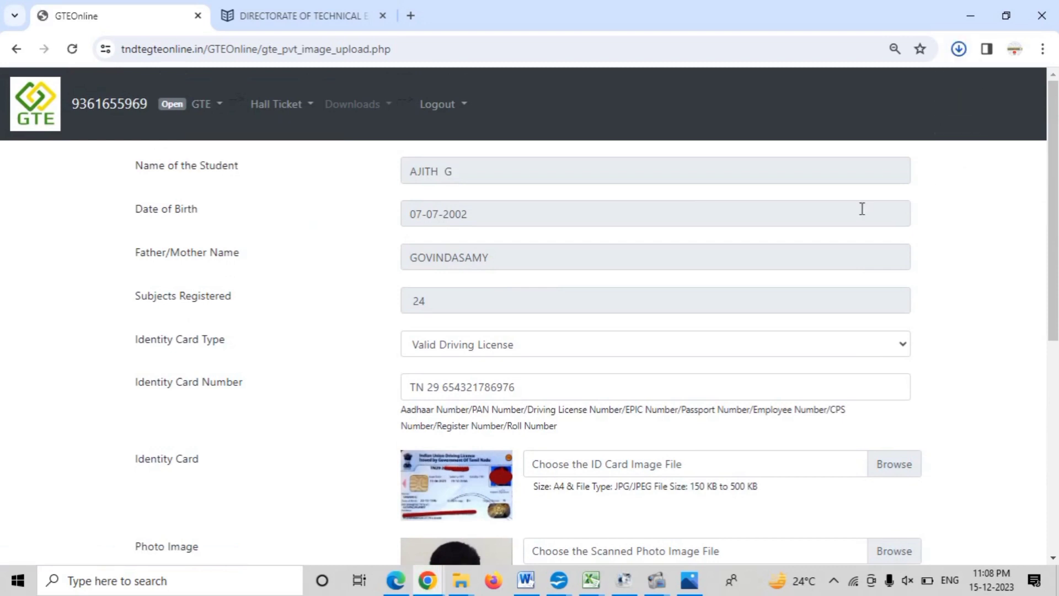
click(959, 51)
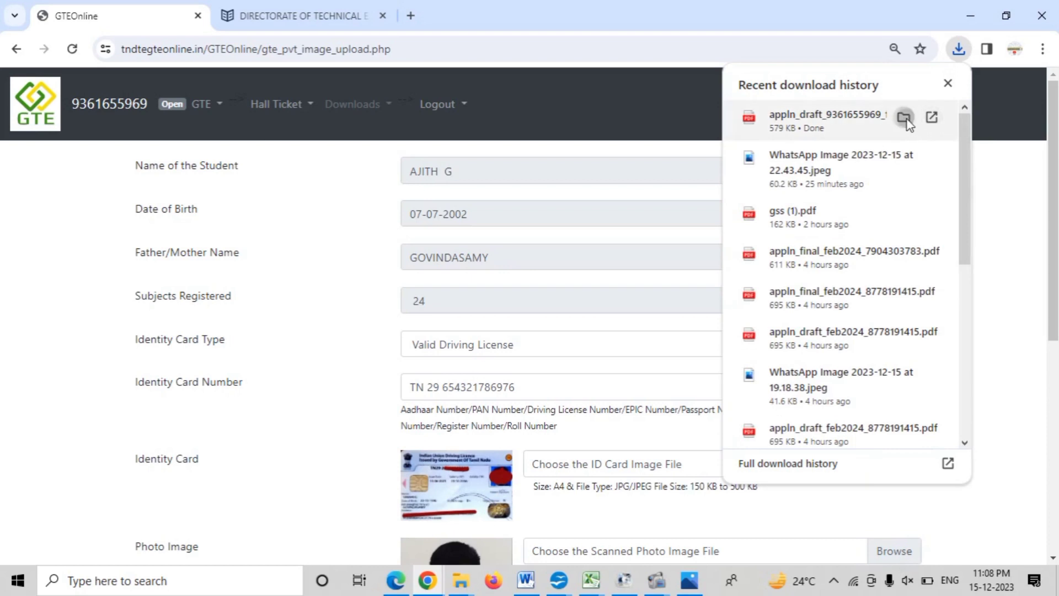
click(904, 118)
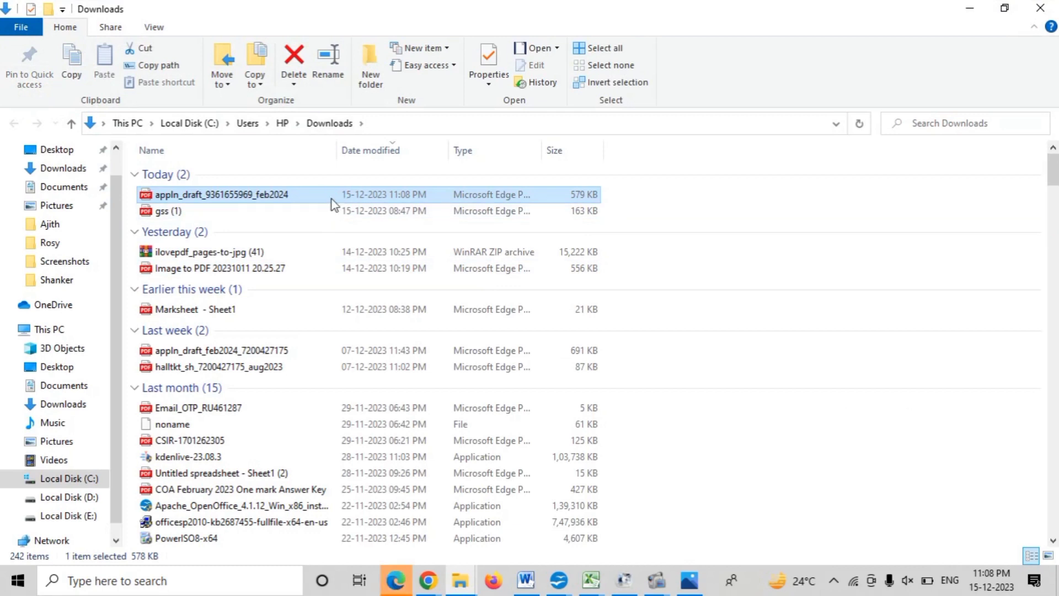
double_click(332, 200)
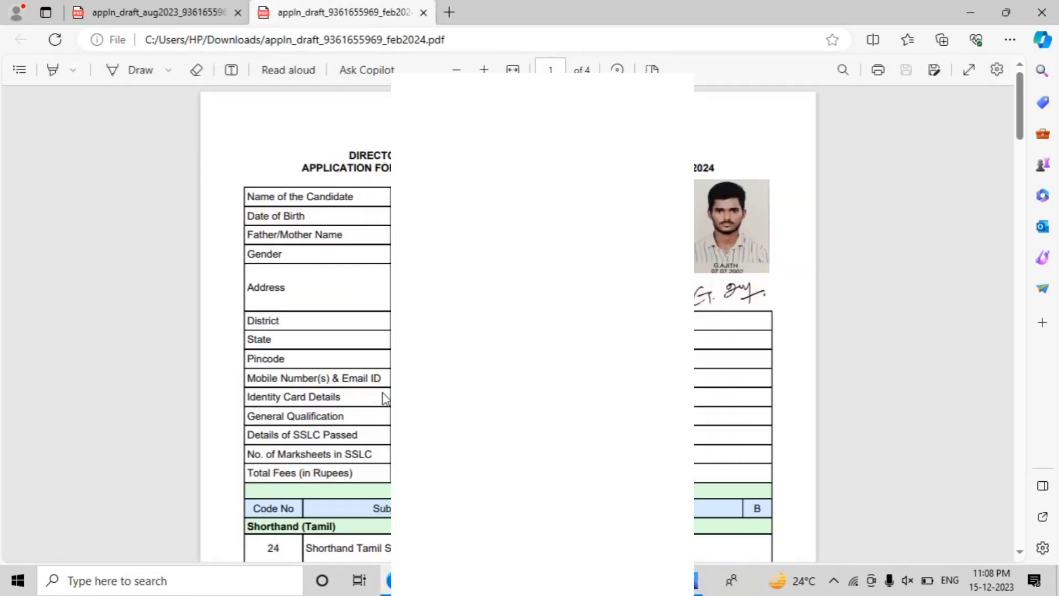
Check the registered subject and the total fees on the first page of the draft application.
scroll(385, 397, down, 7)
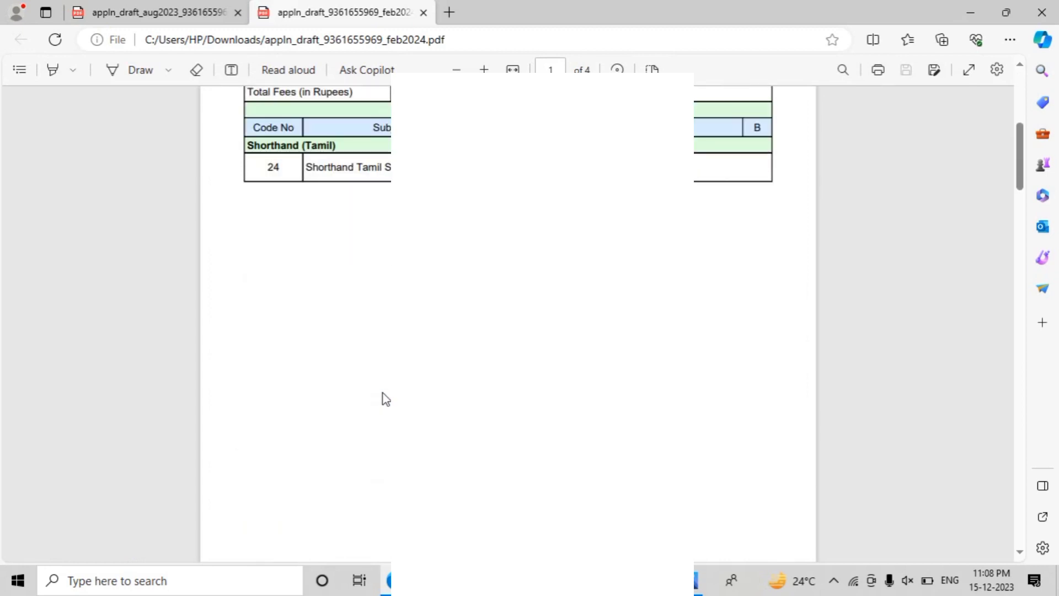
drag(313, 168, 417, 170)
click(370, 261)
scroll(417, 175, up, 1)
mouse_move(393, 169)
mouse_down()
mouse_move(468, 168)
mouse_move(394, 165)
mouse_up()
click(446, 171)
click(436, 173)
click(428, 278)
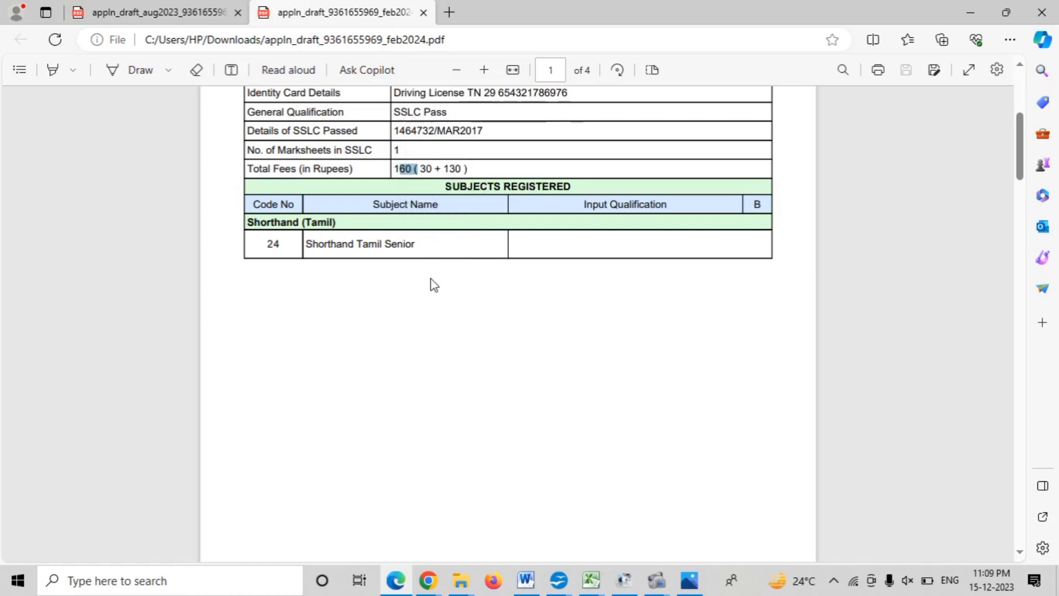
Review the fee payment details, typewriting machine details and dated candidate declaration on page 2 of the draft.
scroll(426, 282, down, 10)
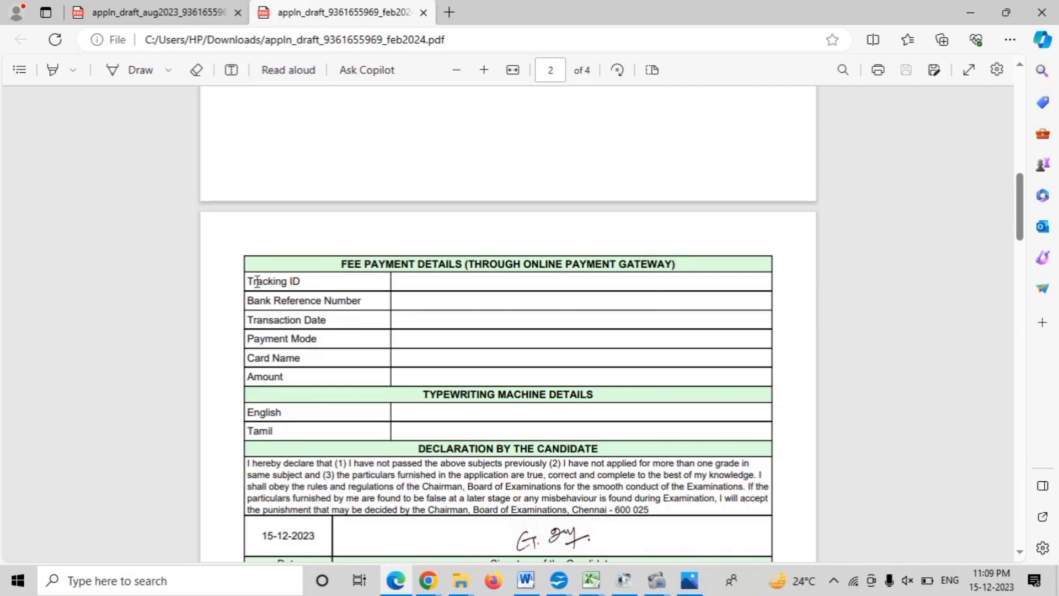
drag(268, 284, 604, 355)
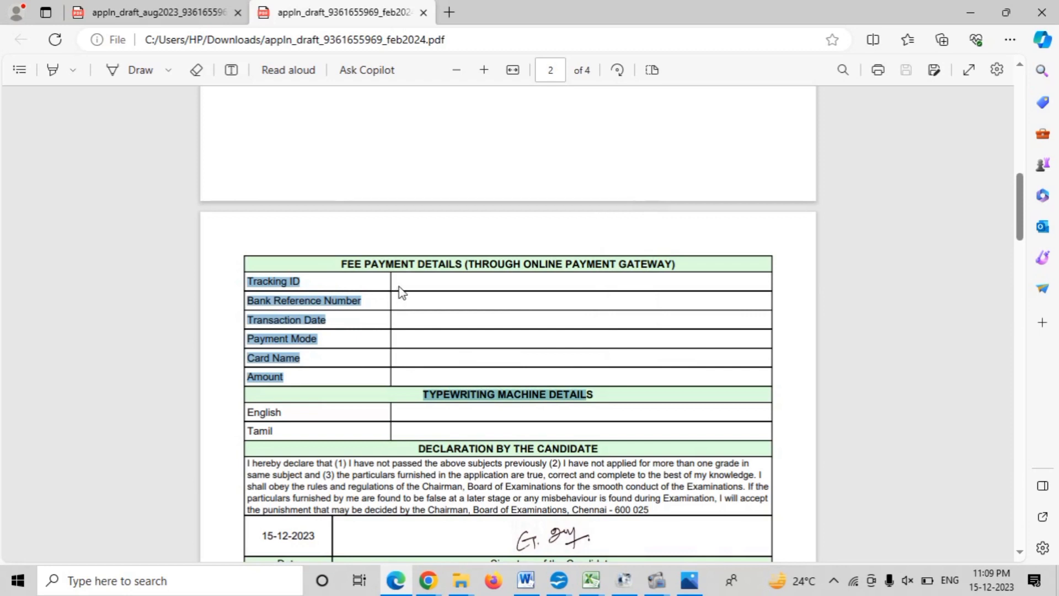
scroll(400, 287, down, 6)
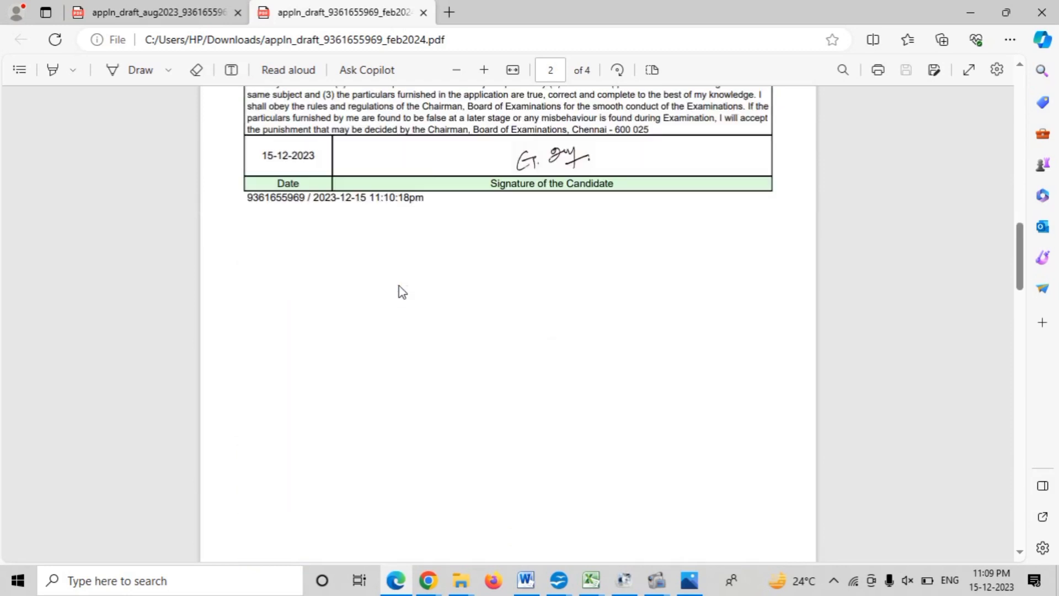
drag(263, 162, 331, 174)
click(309, 190)
Inspect the driving licence and SSLC marksheet images on pages 3 and 4 of the draft.
scroll(309, 189, down, 10)
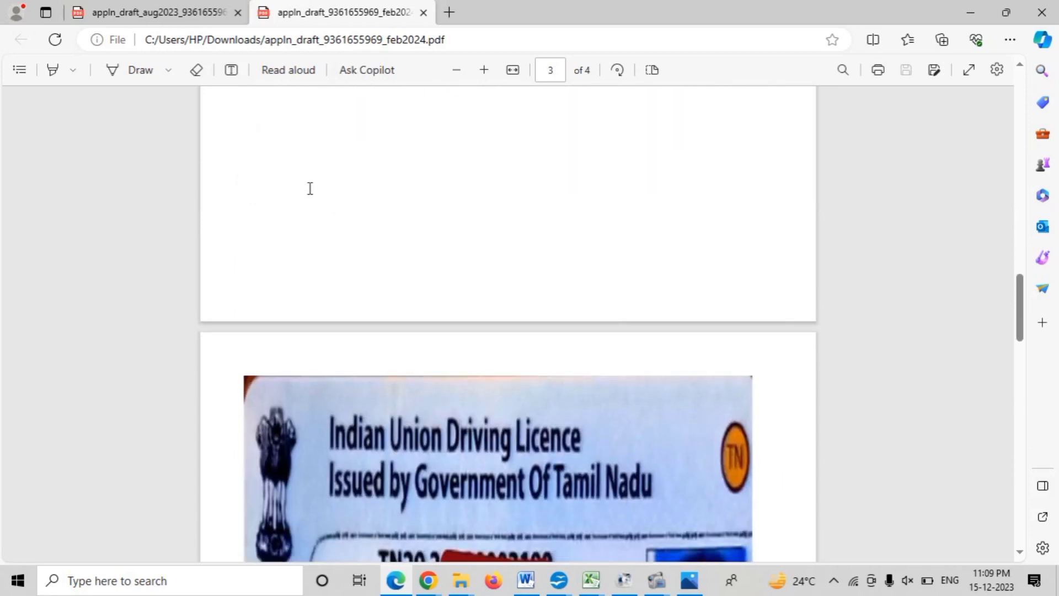
scroll(310, 188, down, 6)
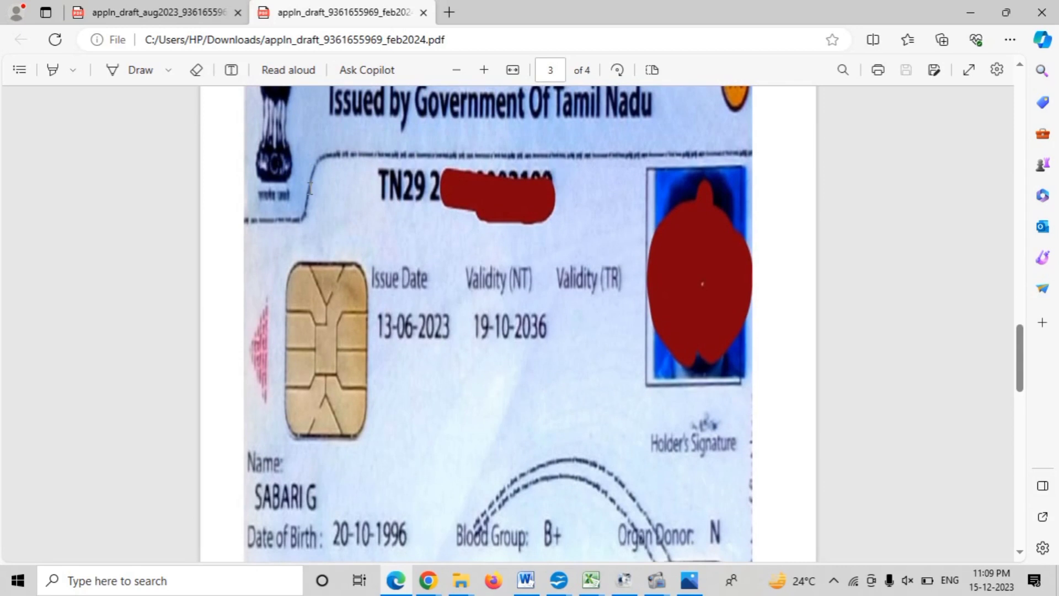
scroll(310, 188, down, 1)
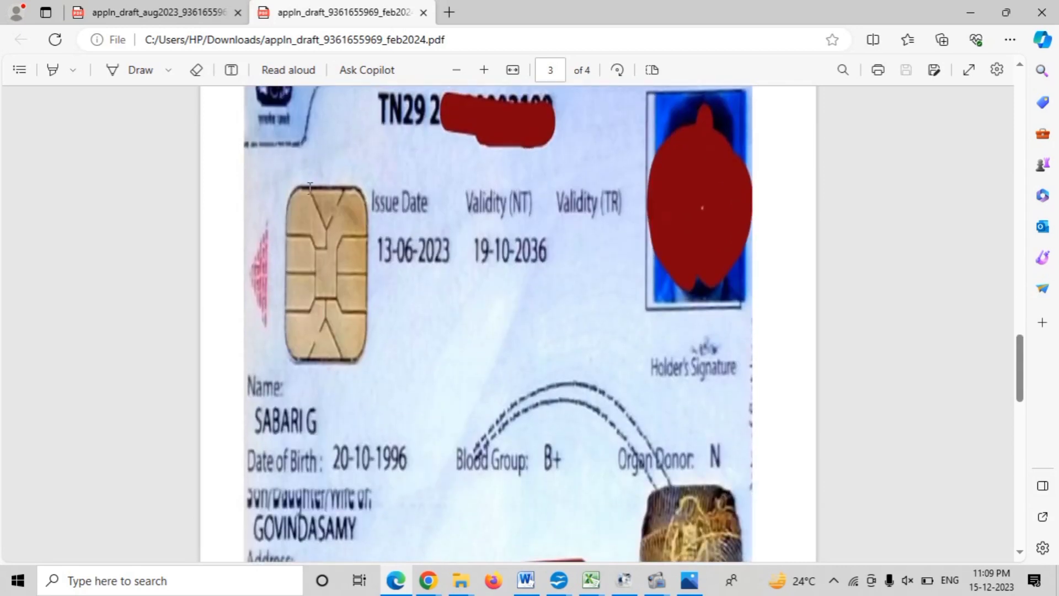
scroll(310, 188, down, 5)
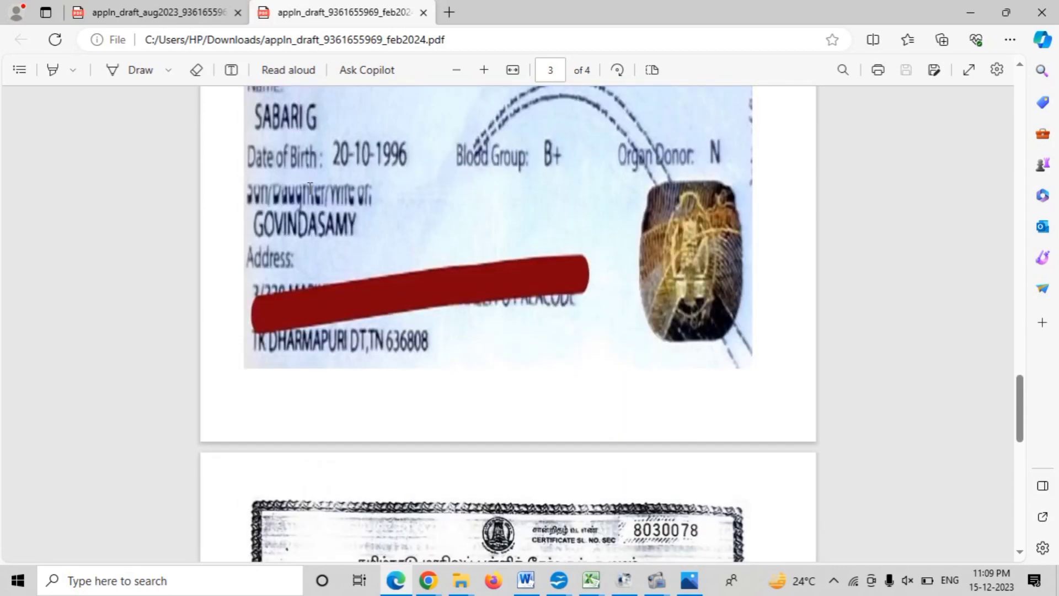
scroll(310, 186, down, 12)
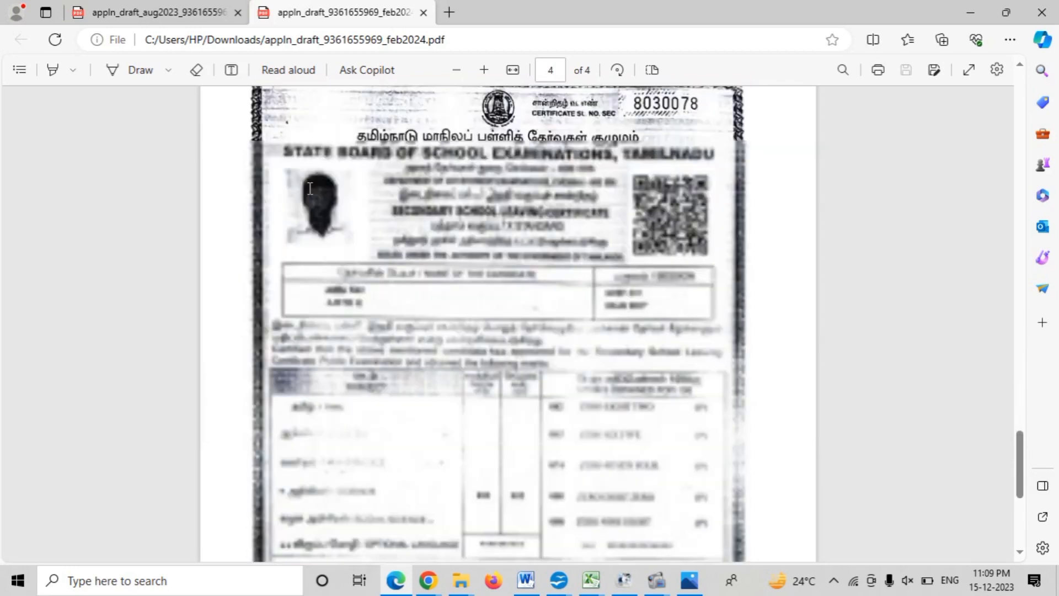
scroll(310, 186, up, 6)
scroll(310, 186, up, 20)
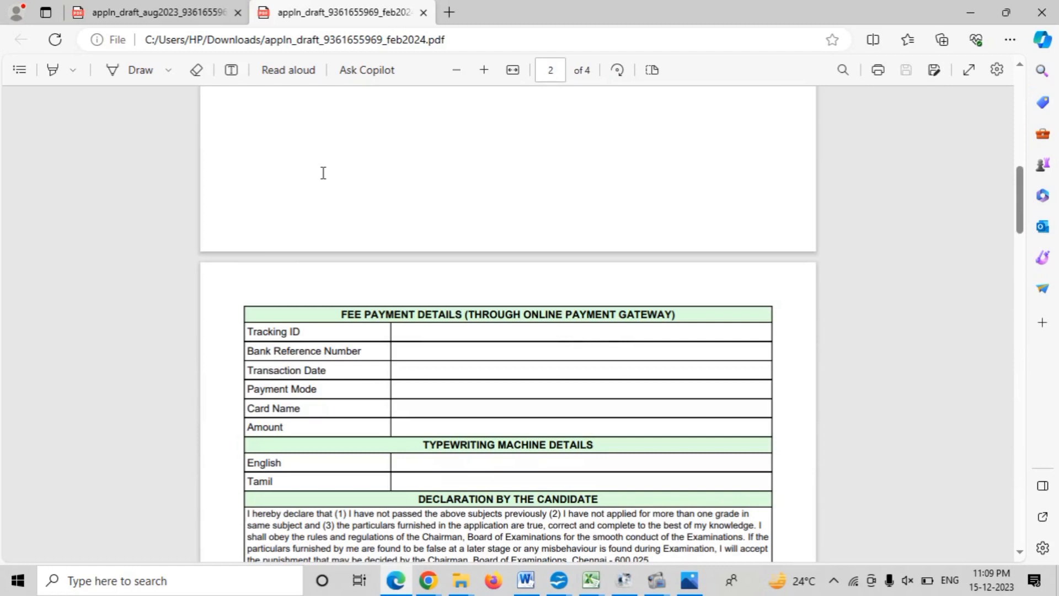
Switch back to GTEOnline in Chrome and open the Online Payment page of the application.
click(428, 581)
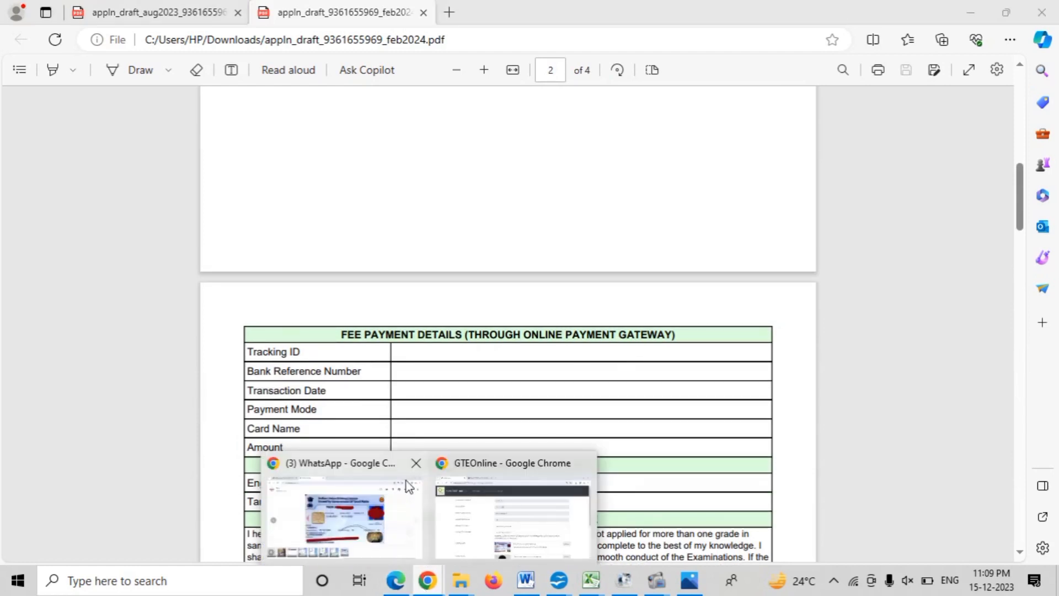
click(490, 519)
click(220, 102)
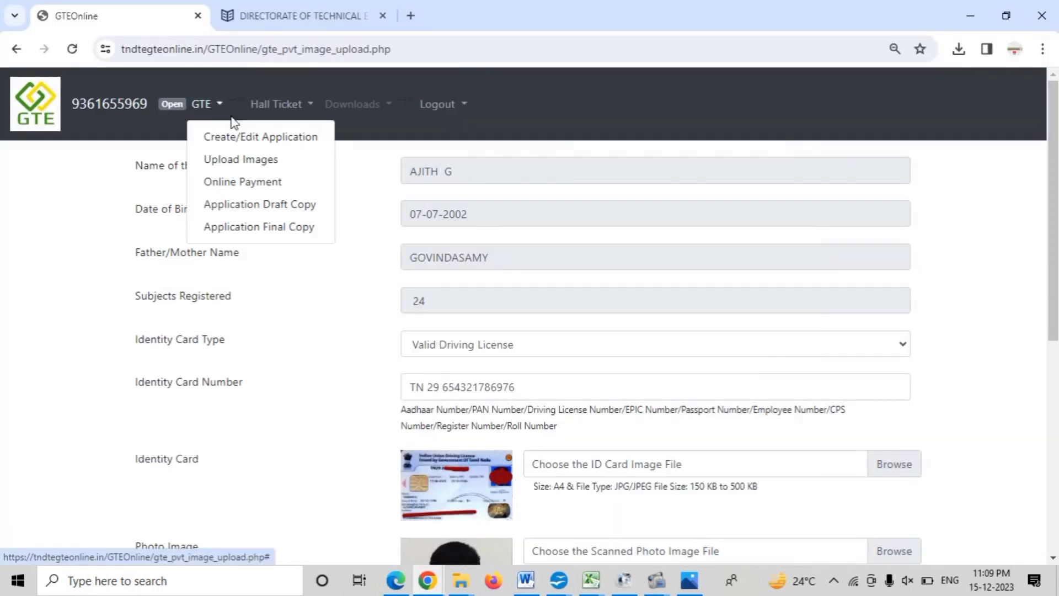
click(243, 183)
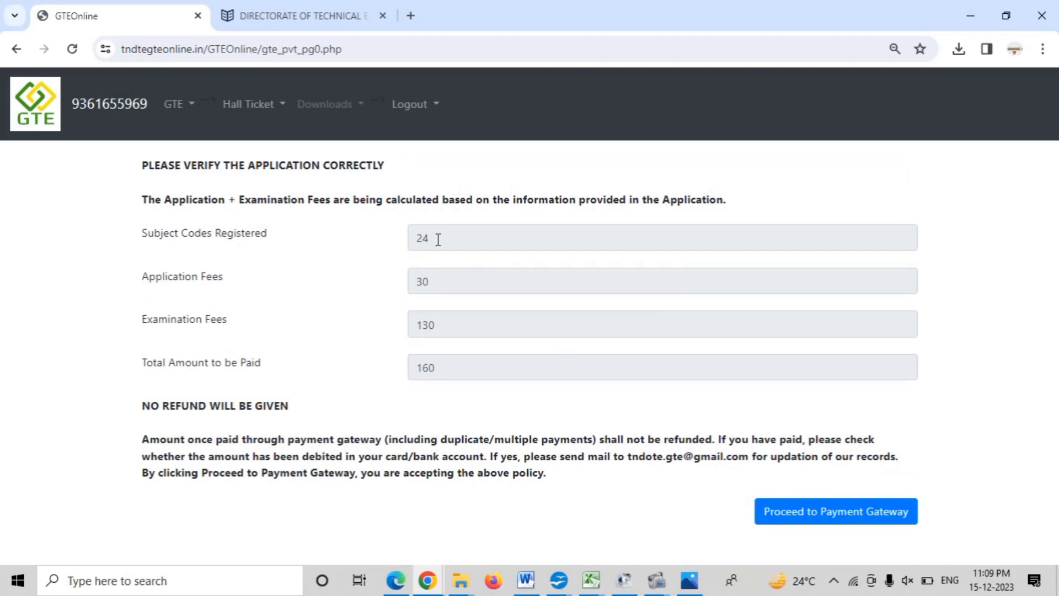
Verify the registered subject code, application fee, examination fee and total amount, and read the no-refund policy.
drag(429, 238, 410, 238)
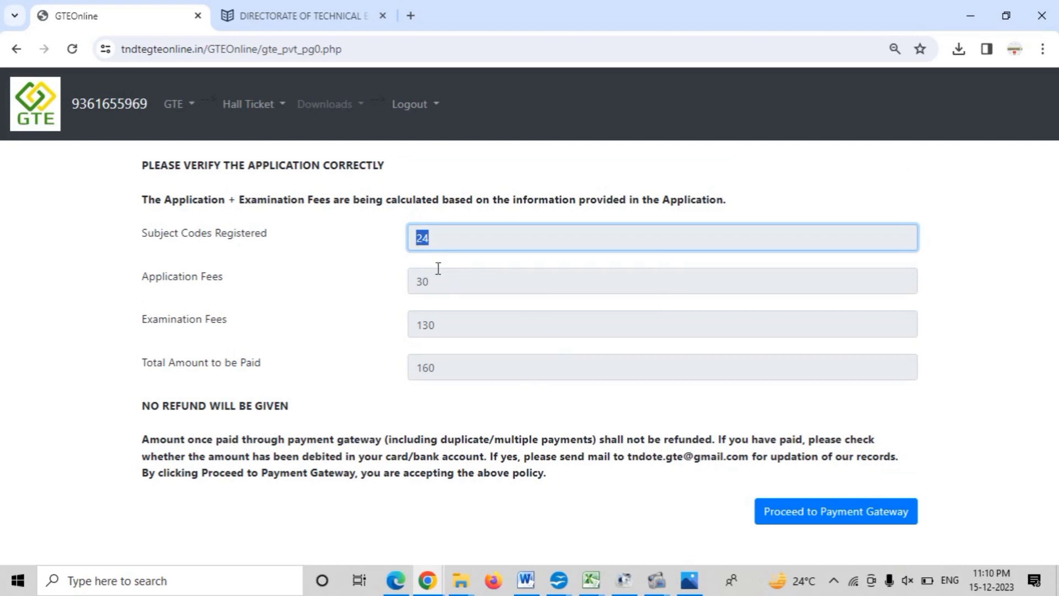
drag(430, 281, 413, 281)
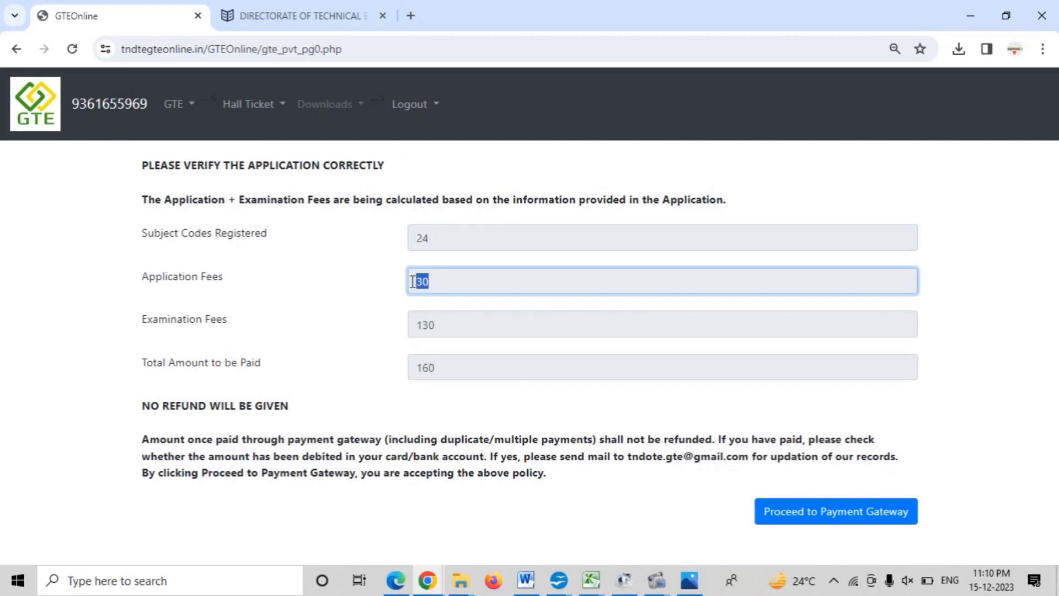
drag(435, 326, 412, 325)
drag(437, 368, 411, 370)
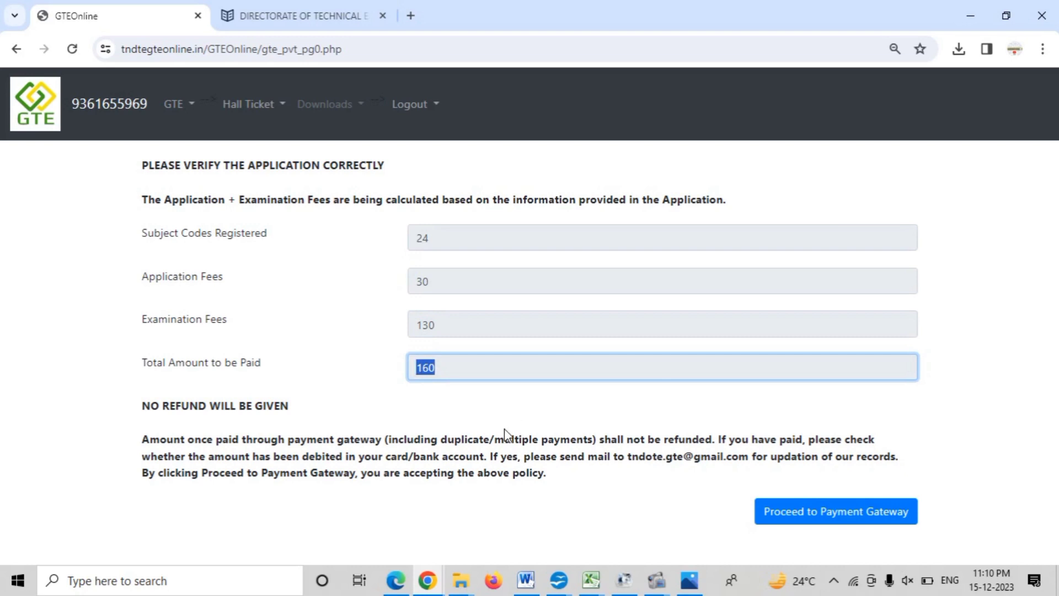
click(405, 466)
drag(139, 449, 358, 451)
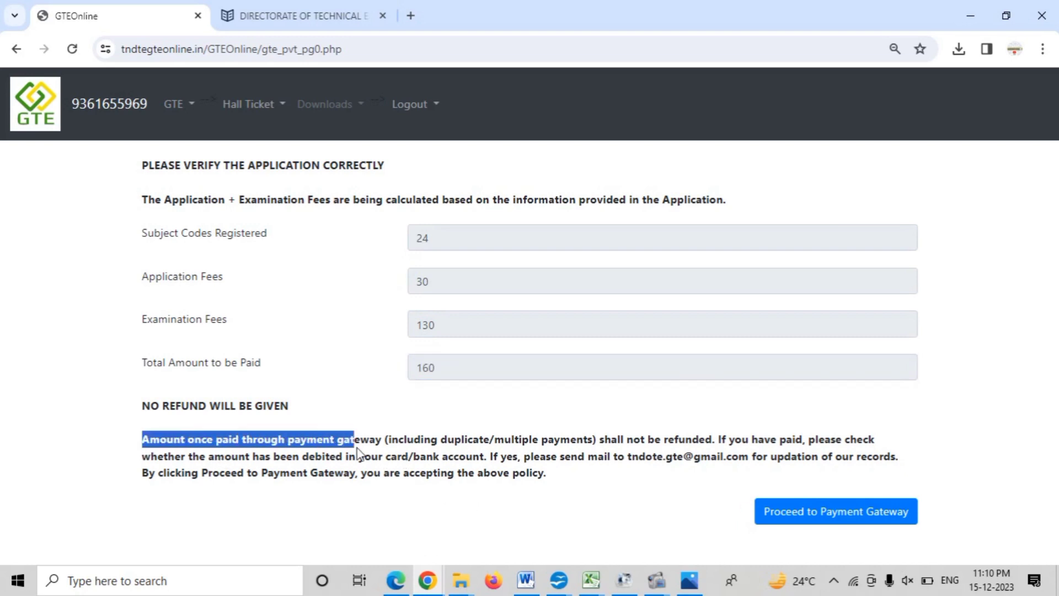
Proceed to the payment gateway and bring up the Payment Information section with its payment methods.
click(818, 519)
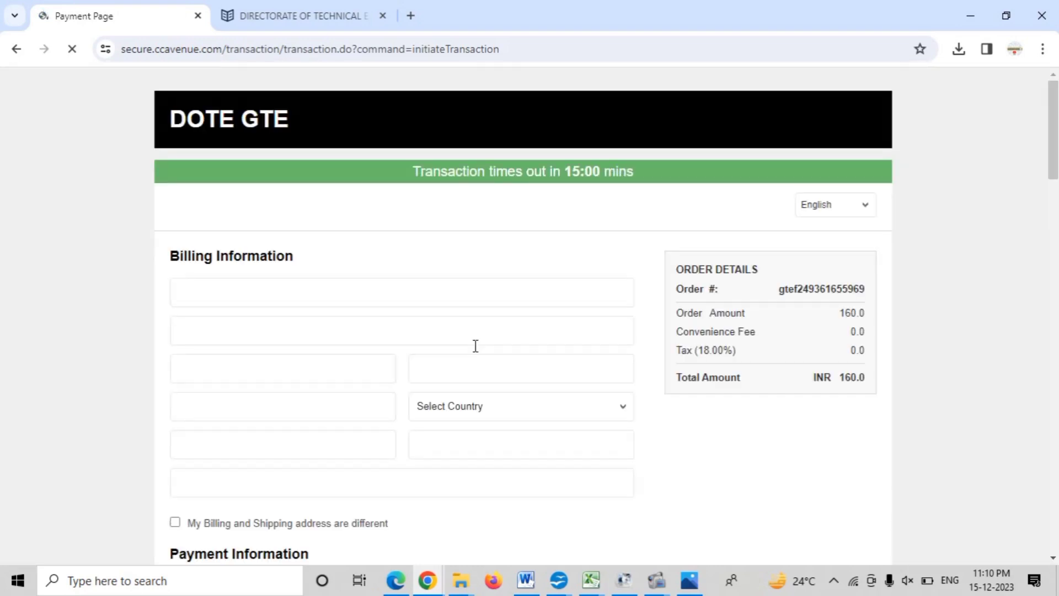
scroll(475, 333, down, 2)
scroll(475, 333, down, 5)
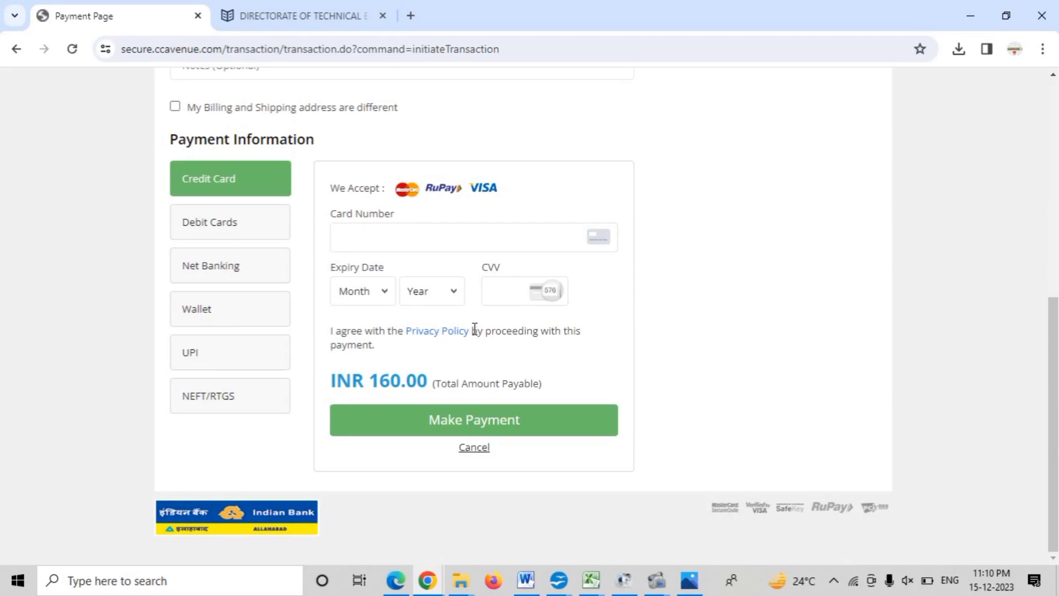
Fill in the billing information with the saved address details and remove the leading zero from the mobile number.
scroll(445, 321, up, 7)
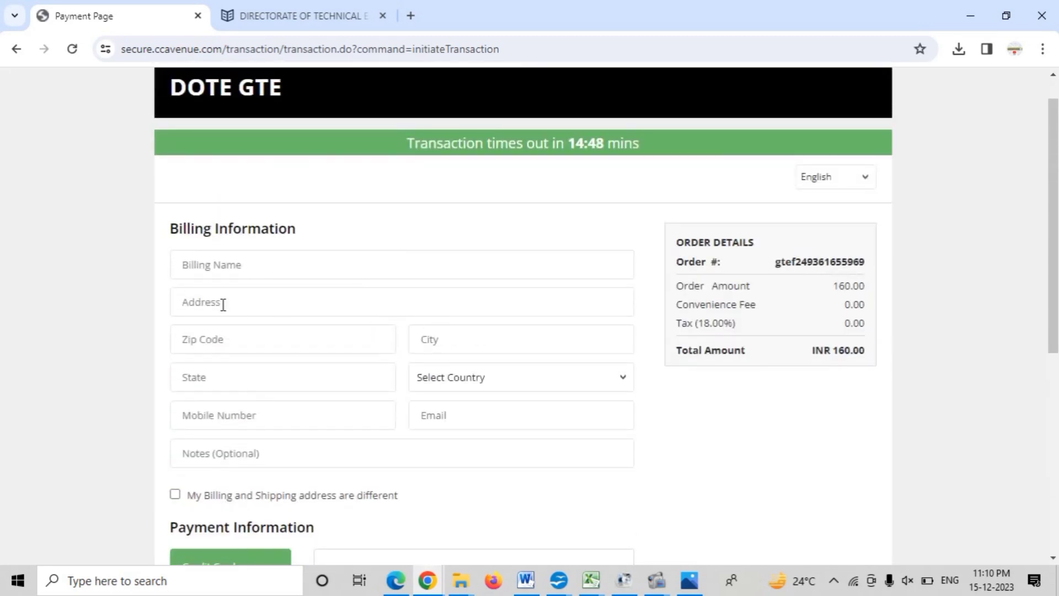
click(274, 263)
click(345, 309)
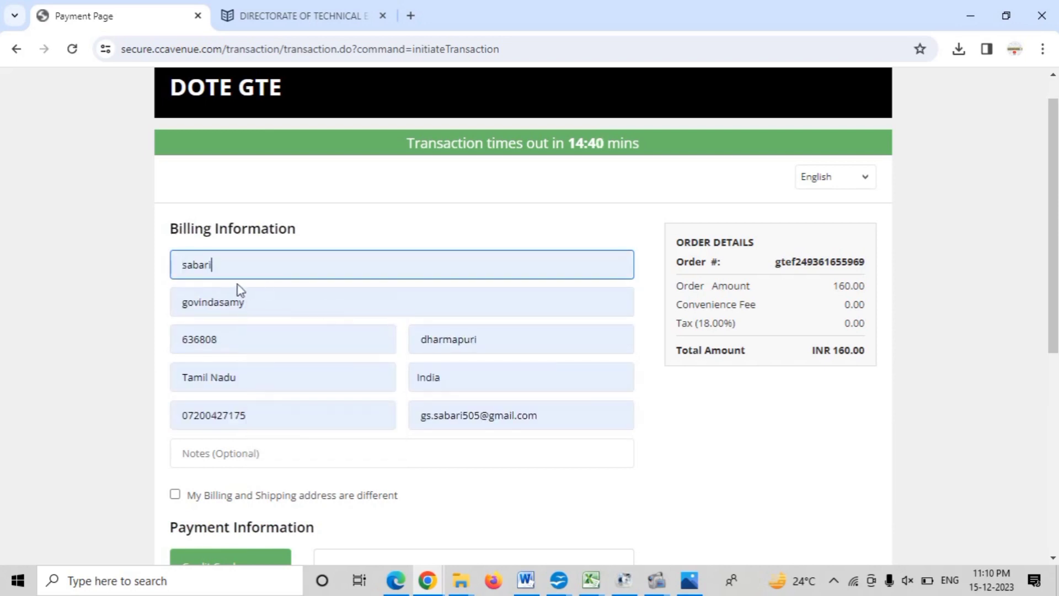
click(189, 418)
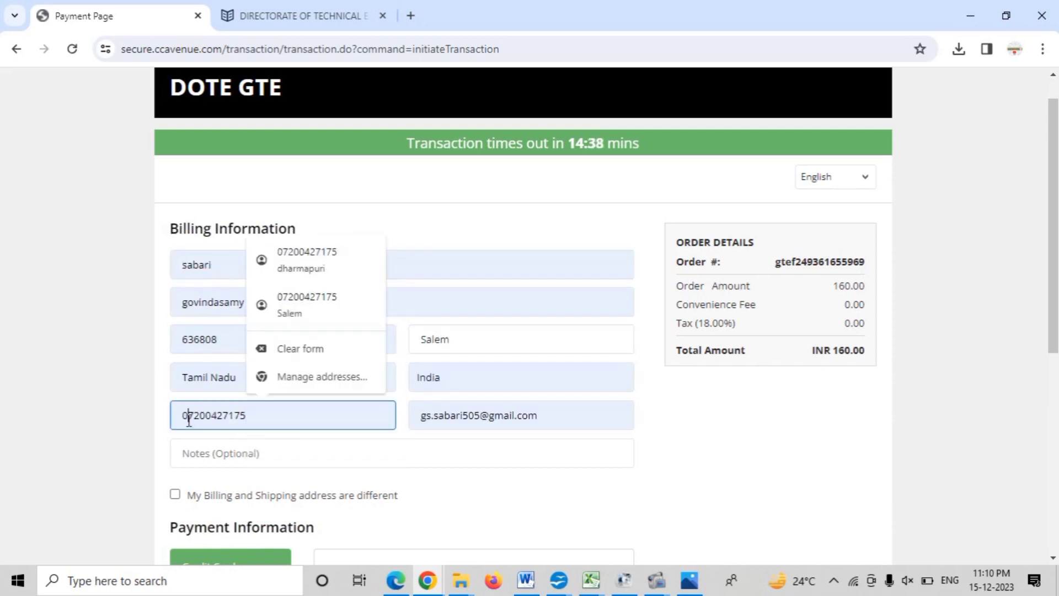
key(BackSpace)
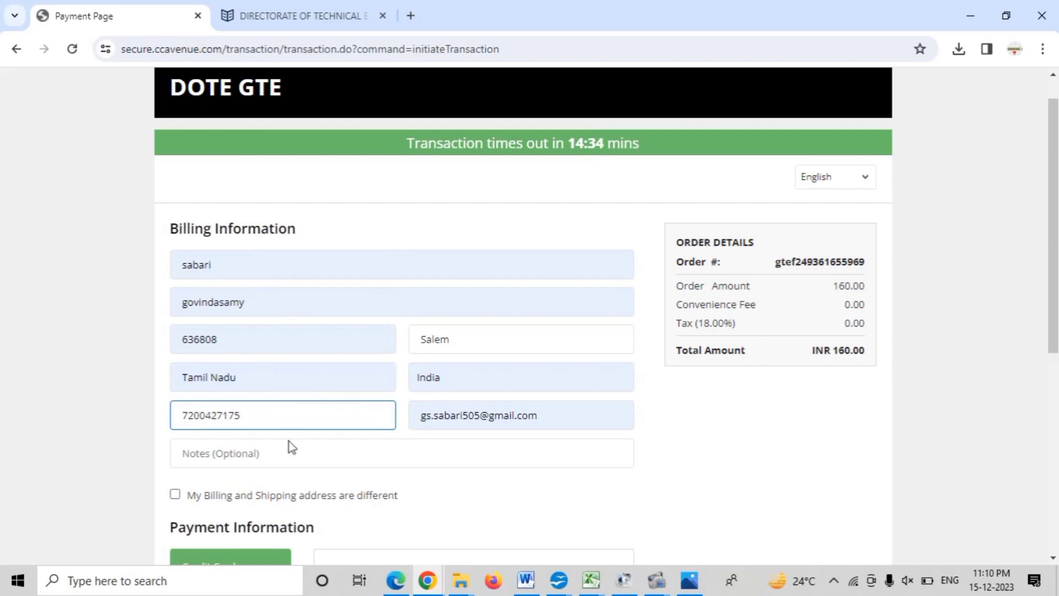
Choose UPI as the payment method and bring up the UPI QR code for scanning.
scroll(292, 446, down, 5)
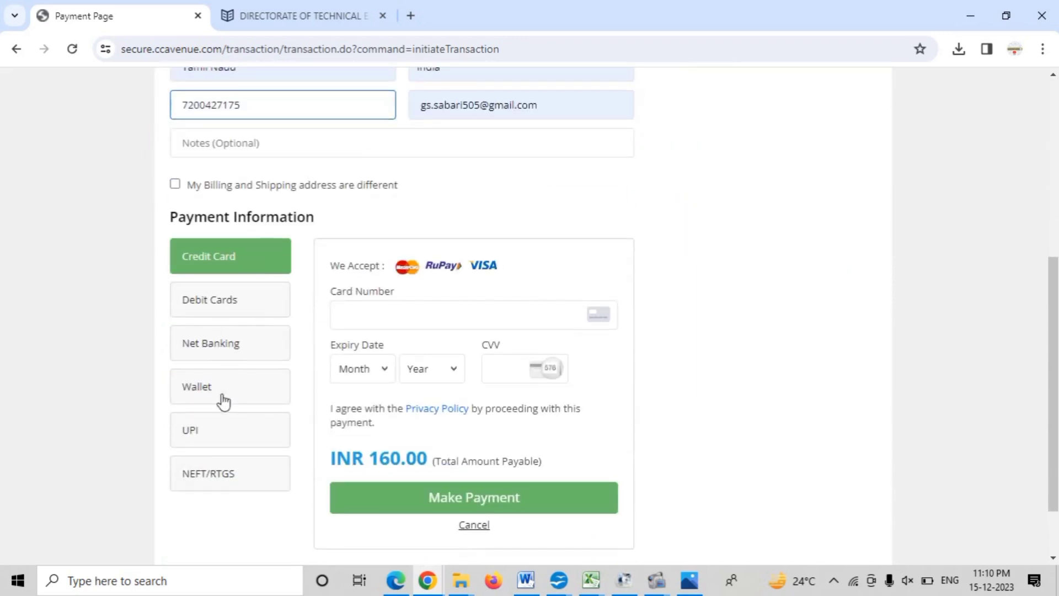
click(208, 441)
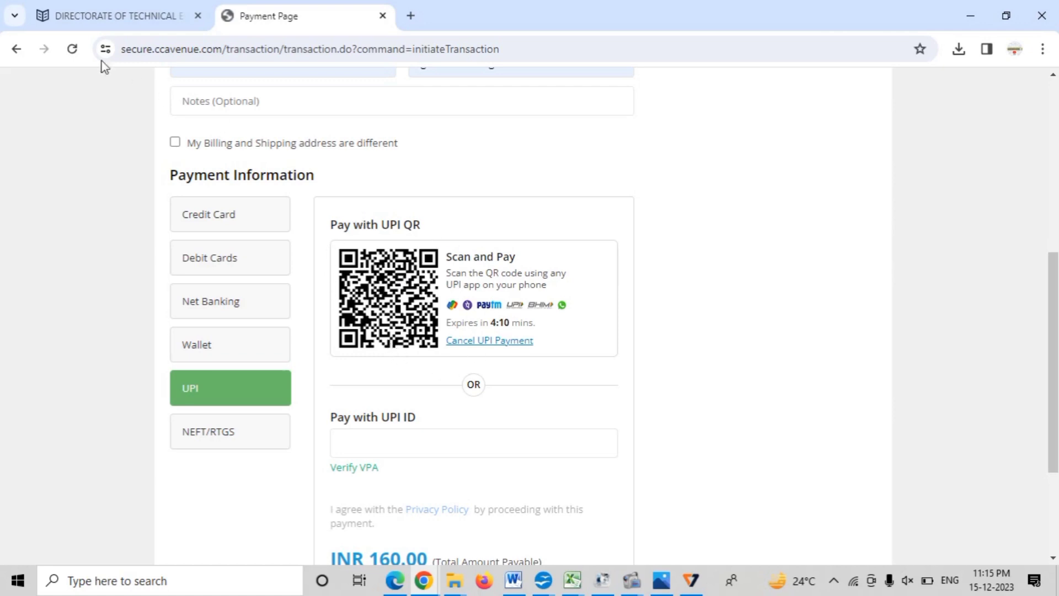
Leave the payment gateway, return to the GTEOnline image upload page, and reopen the Online Payment page of the application.
click(25, 54)
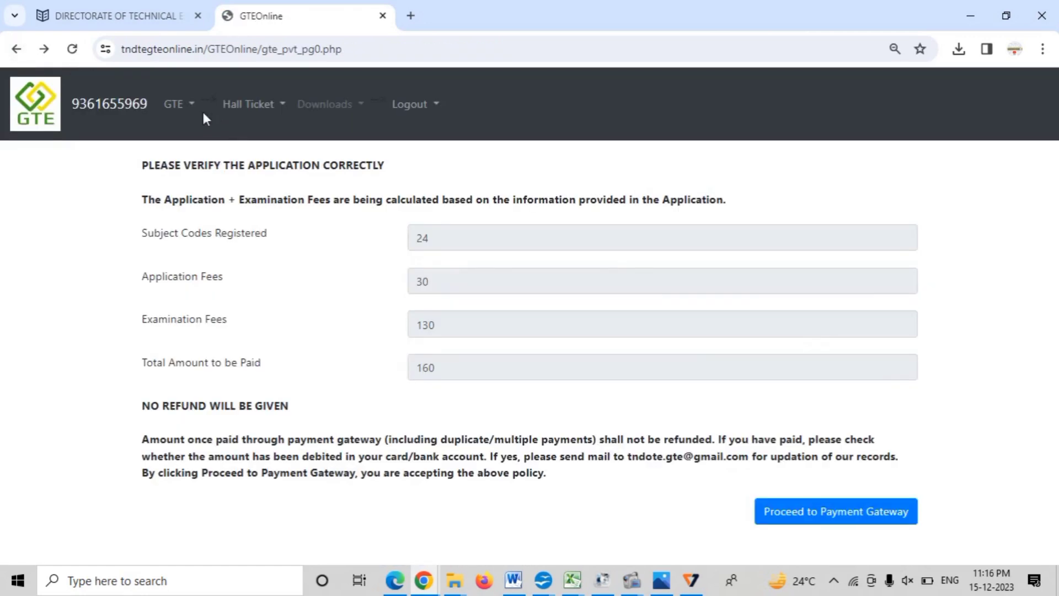
click(190, 105)
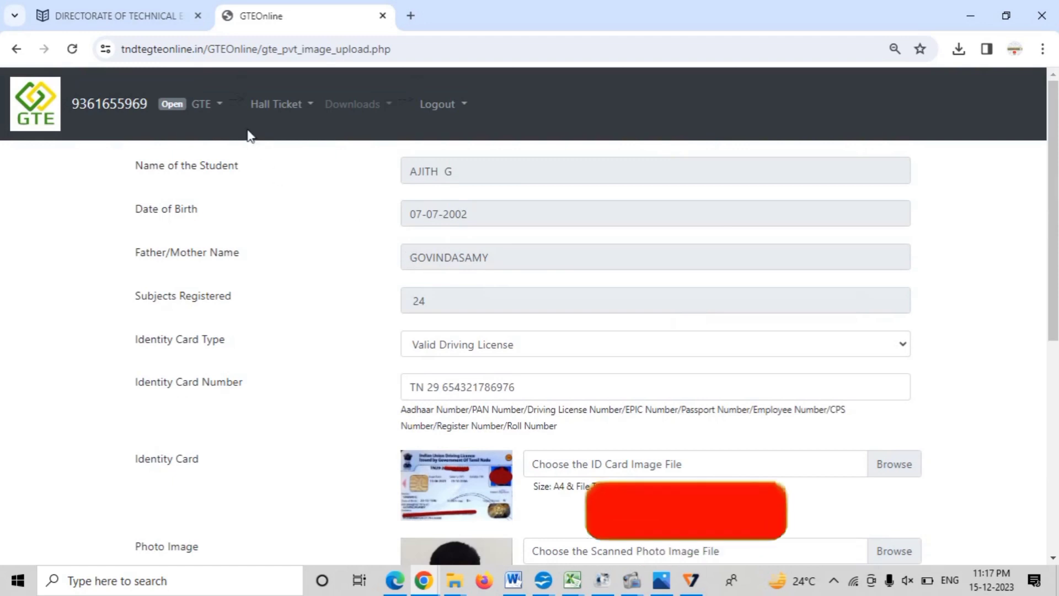
click(203, 103)
click(248, 185)
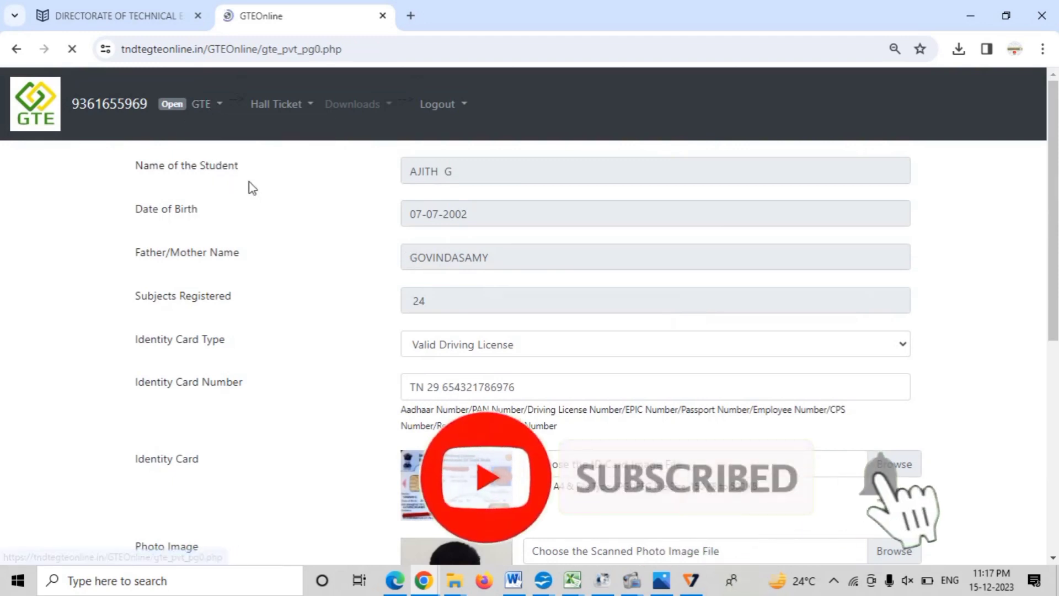